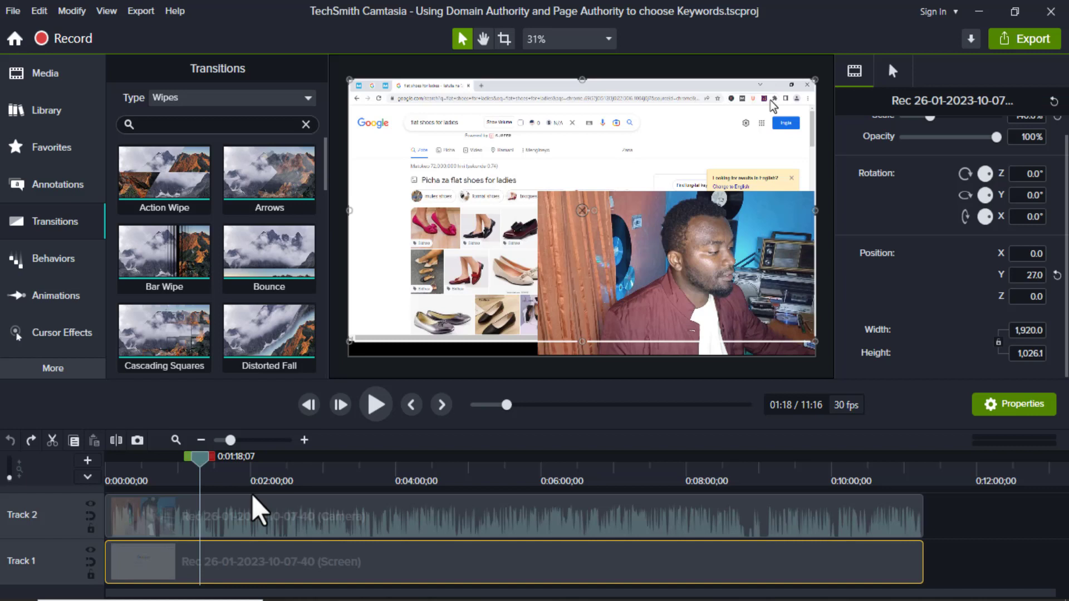
- Place the camera clip at X 388.5, Y -164.6, rotate it about -47° around Y, and preview the tilted clip
left_click_drag(660, 273, 664, 229)
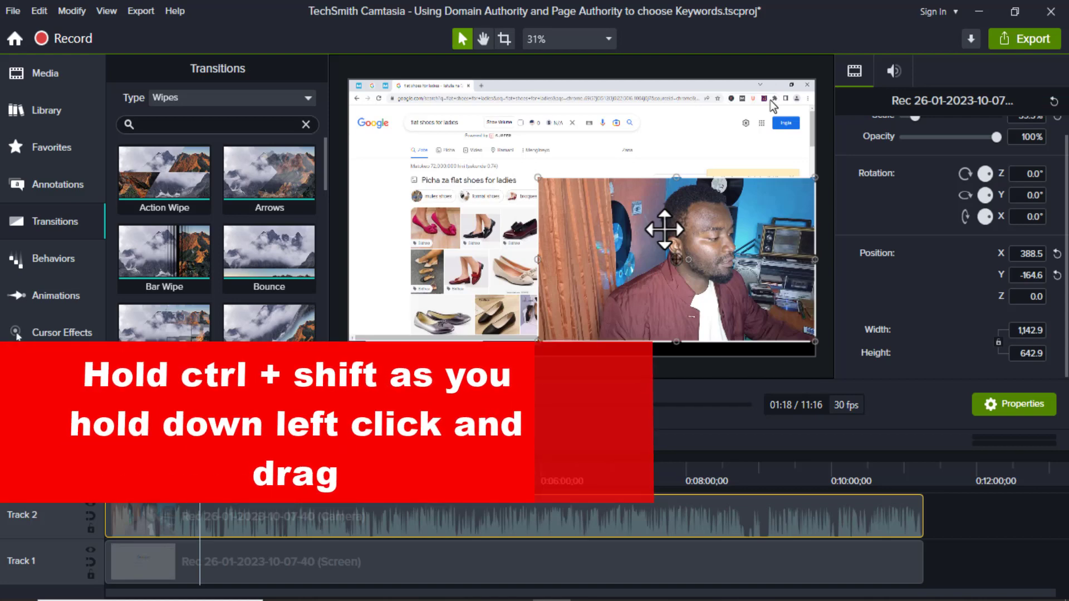
left_click_drag(704, 219, 612, 233)
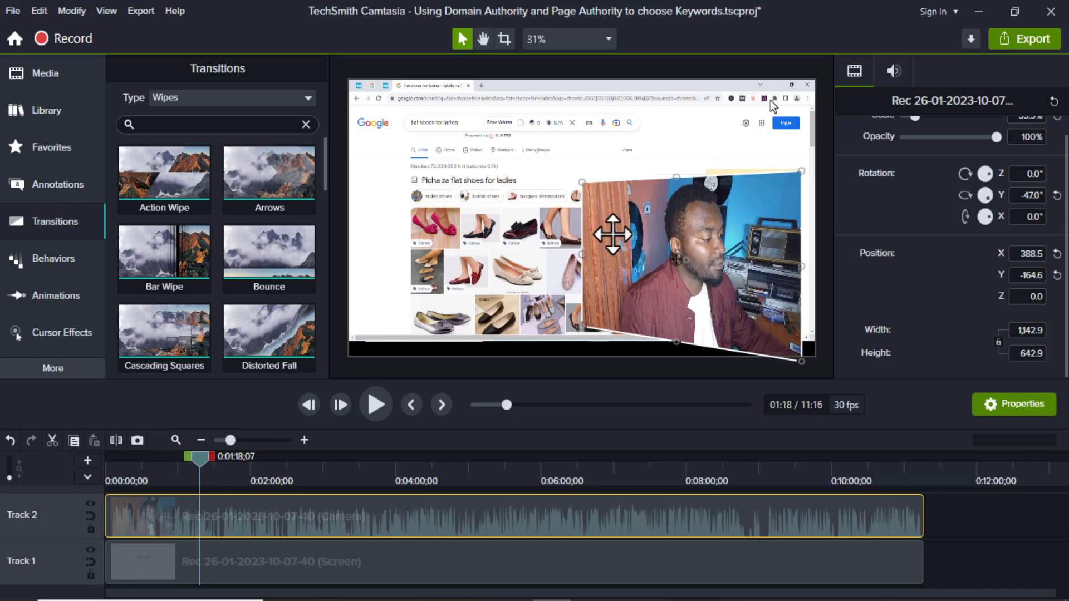
left_click(379, 409)
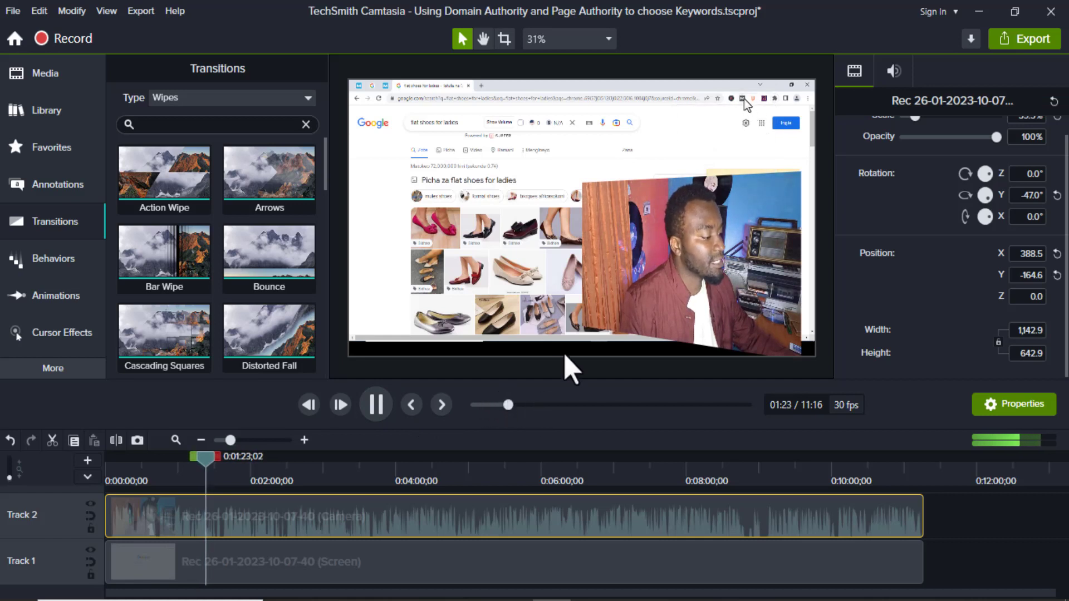
left_click(385, 412)
- Rotate the camera clip freely in 3D to about Z 4.6°, Y -178.2°, X -1.9°, and preview it
left_click_drag(644, 295, 518, 231)
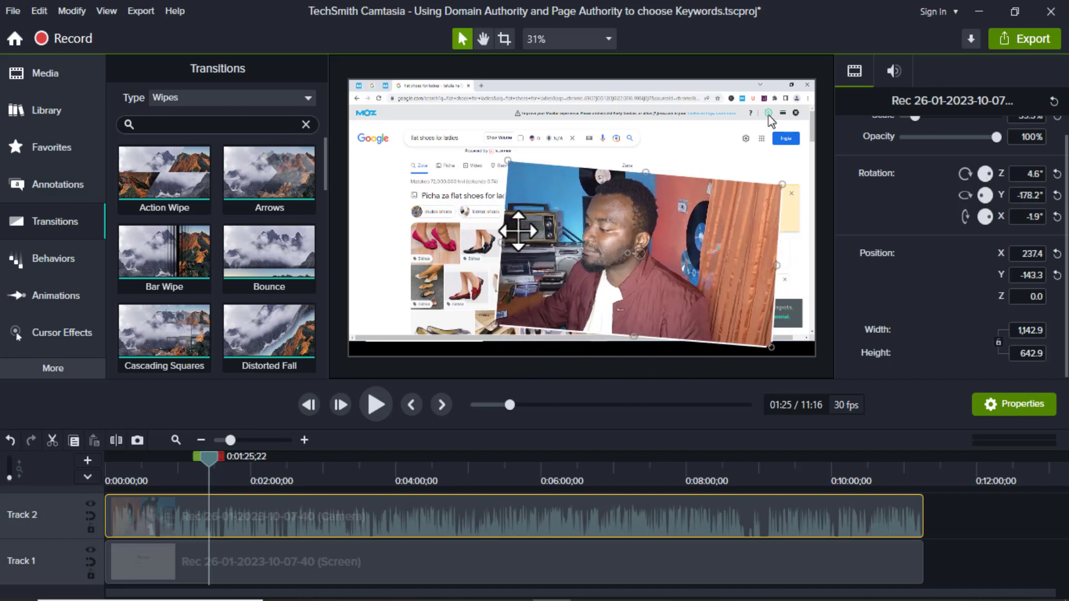
left_click(380, 410)
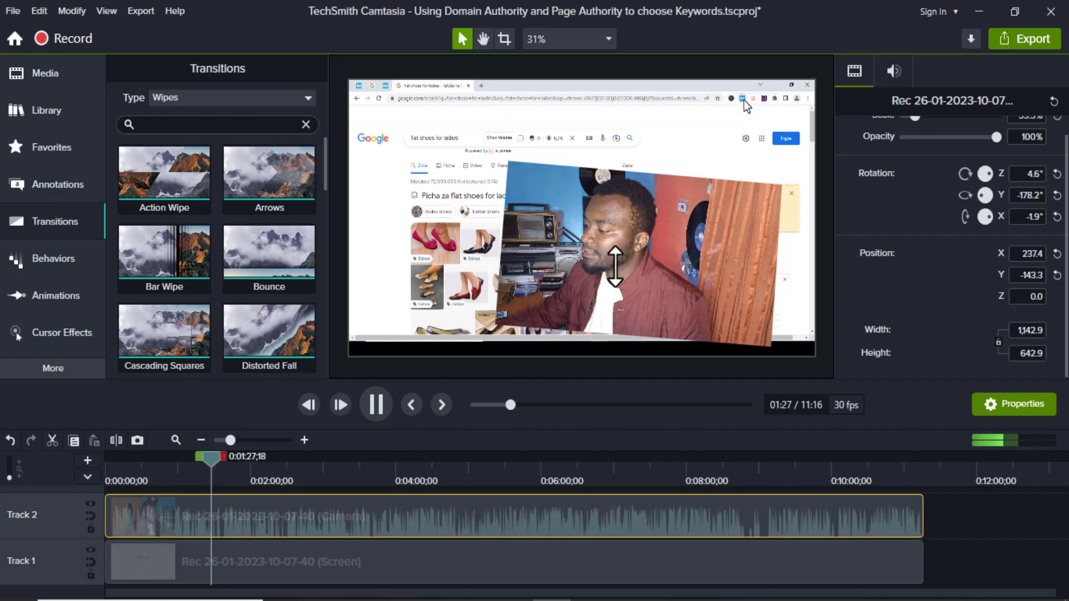
left_click(375, 409)
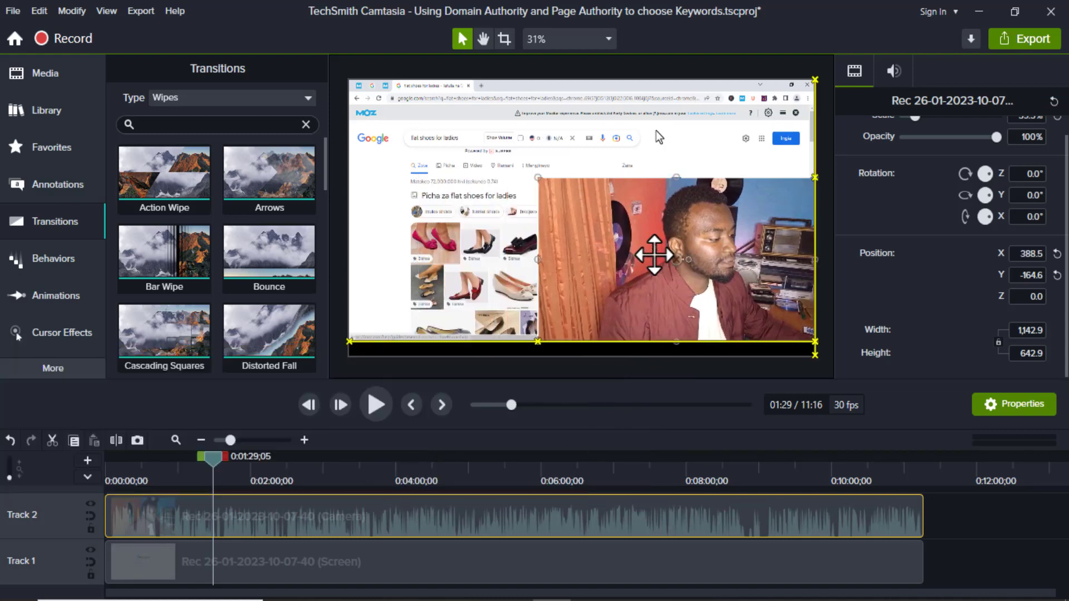
- Move the camera clip sideways over the screen recording and enlarge it to about 1,668.7 × 938.7
left_click_drag(655, 255, 526, 255)
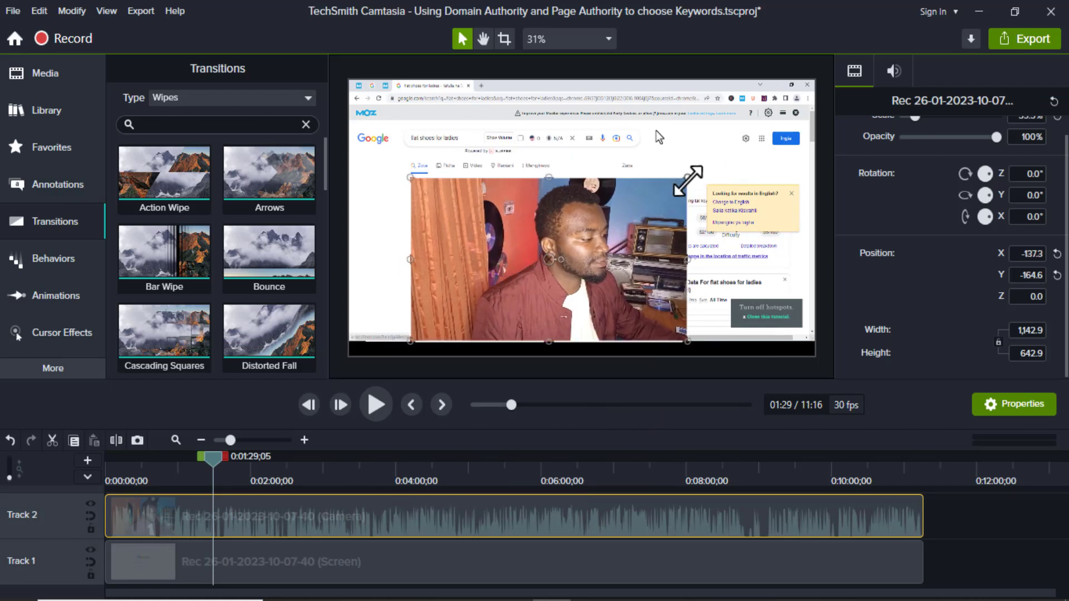
left_click_drag(688, 179, 657, 185)
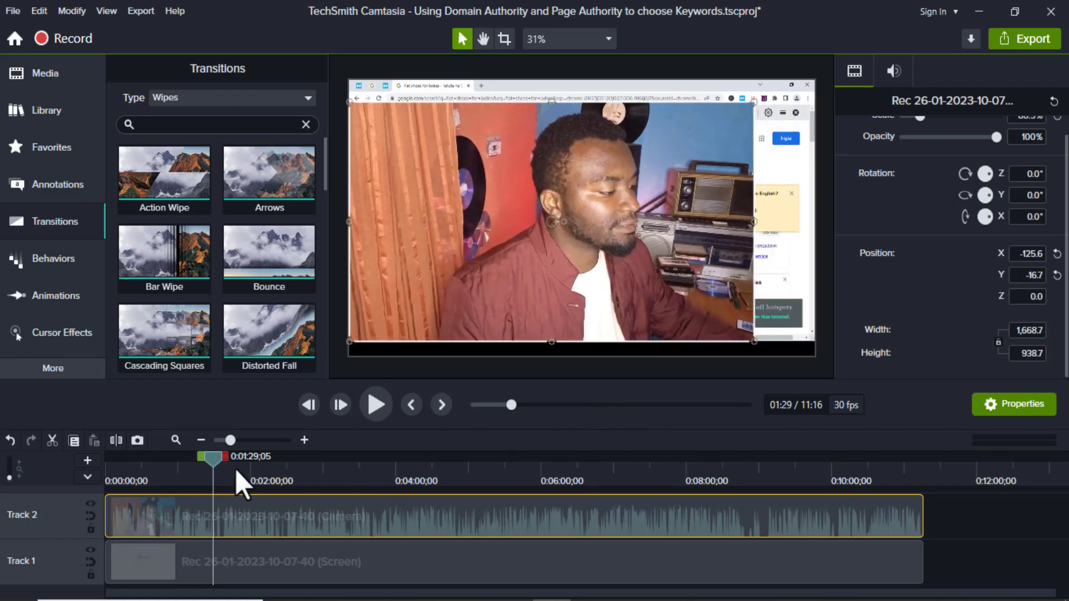
- Split the clips on all tracks at 0:02:28;23
left_click_drag(213, 461, 328, 466)
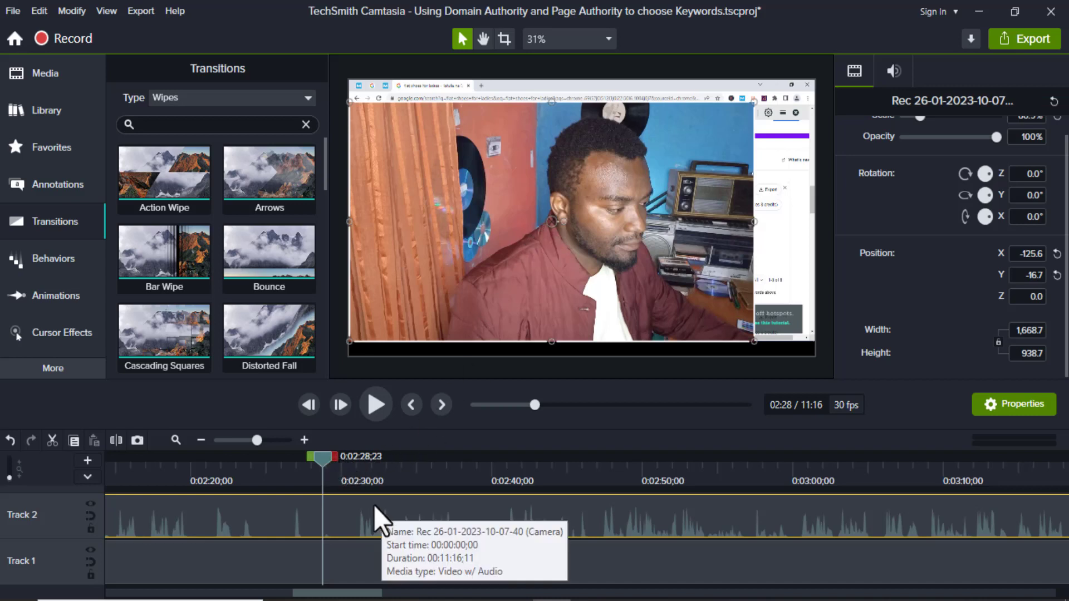
right_click(326, 461)
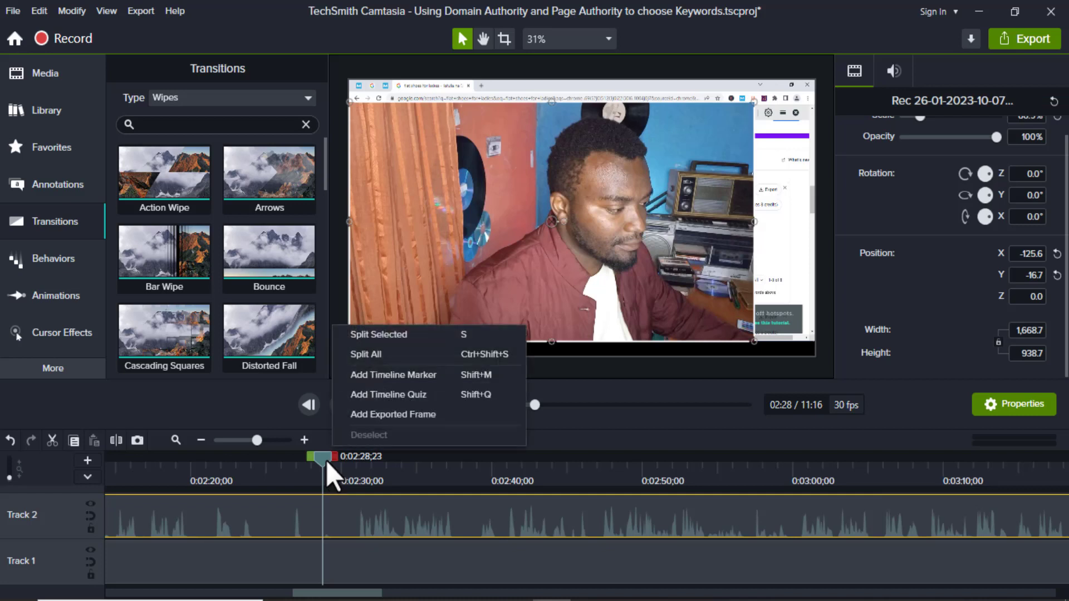
left_click(393, 355)
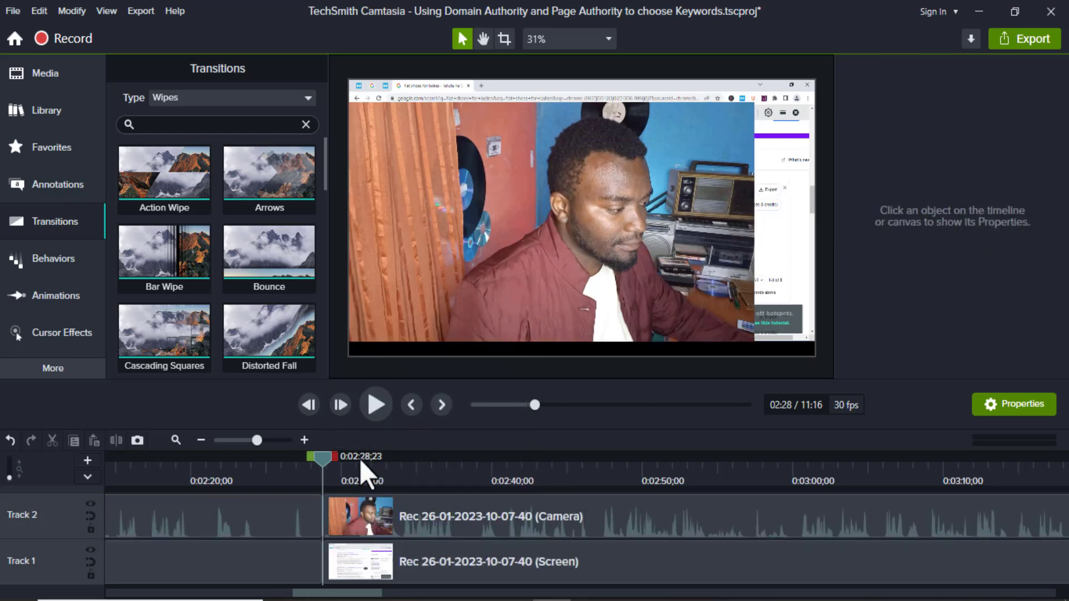
- Shift the large camera clip before the split slightly higher on the canvas
left_click_drag(319, 454, 309, 463)
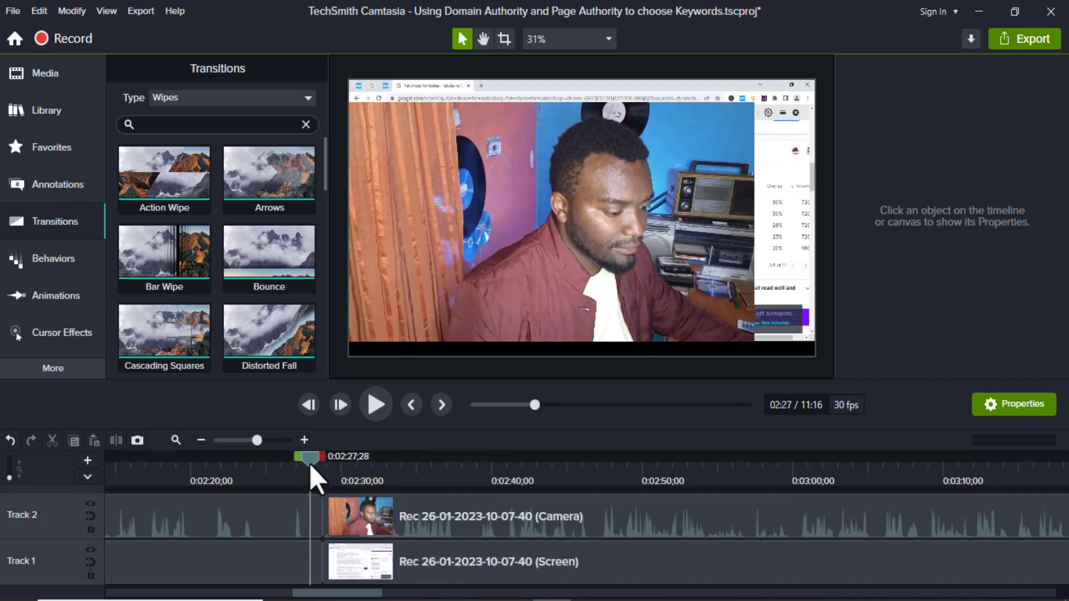
left_click(273, 521)
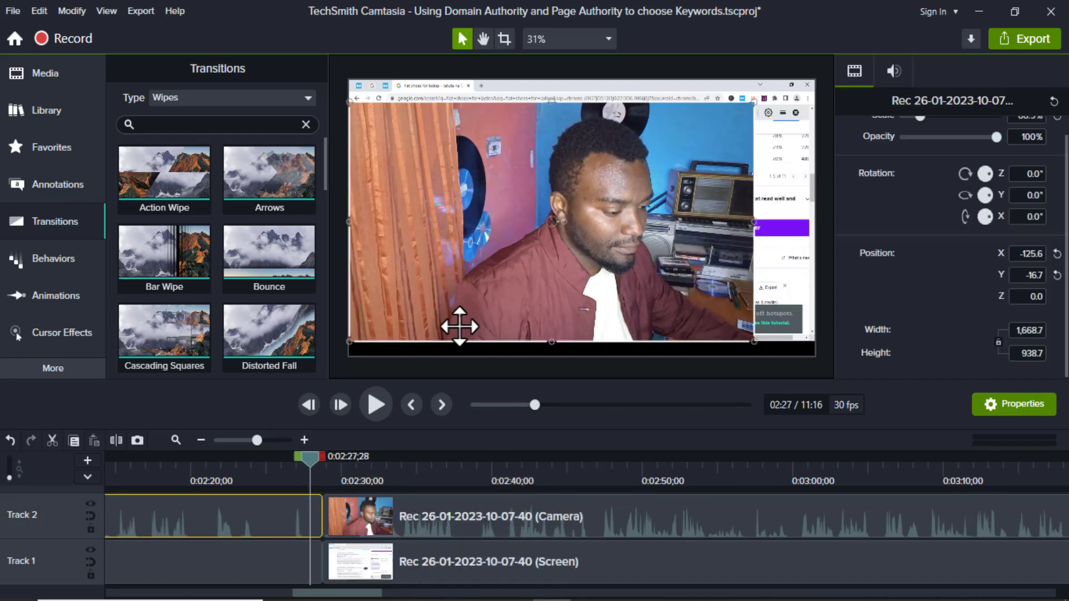
left_click_drag(515, 162, 510, 193)
- Shrink the camera clip after the split to about 633.3 × 356.2 in the canvas's lower-right corner
left_click_drag(312, 455, 331, 460)
left_click(385, 505)
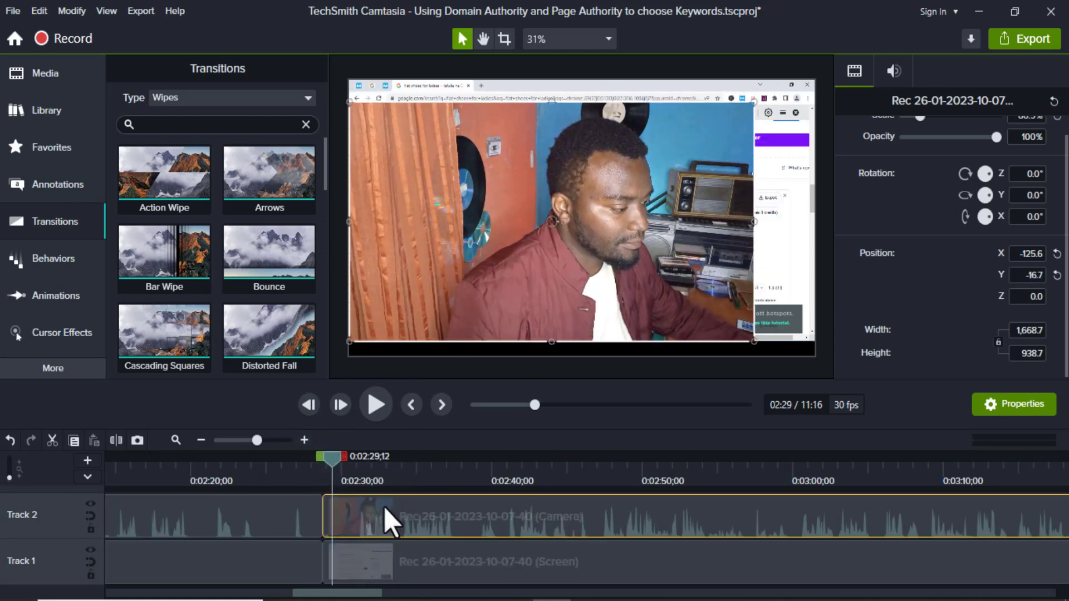
left_click_drag(362, 114, 700, 284)
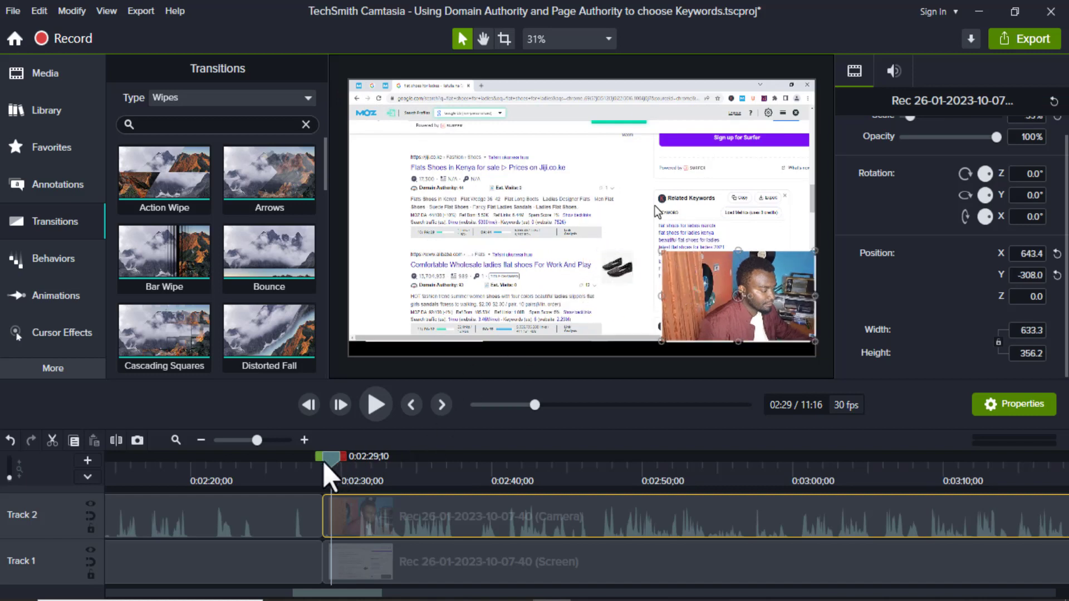
- Play back the jump from the large to the small camera view across the split near 0:02:28
left_click(308, 468)
left_click(374, 407)
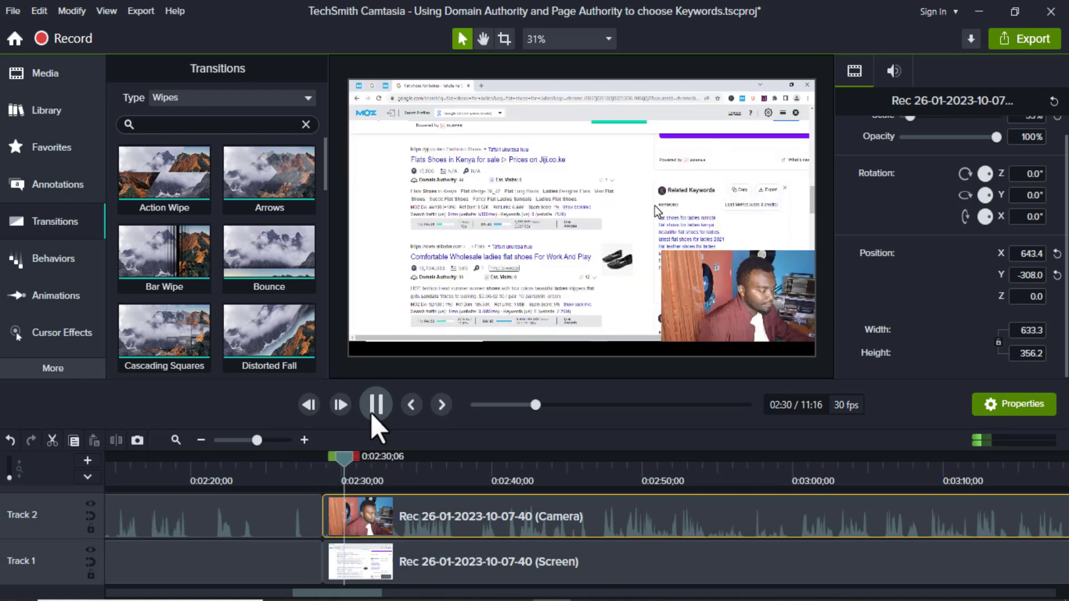
left_click_drag(362, 457, 315, 469)
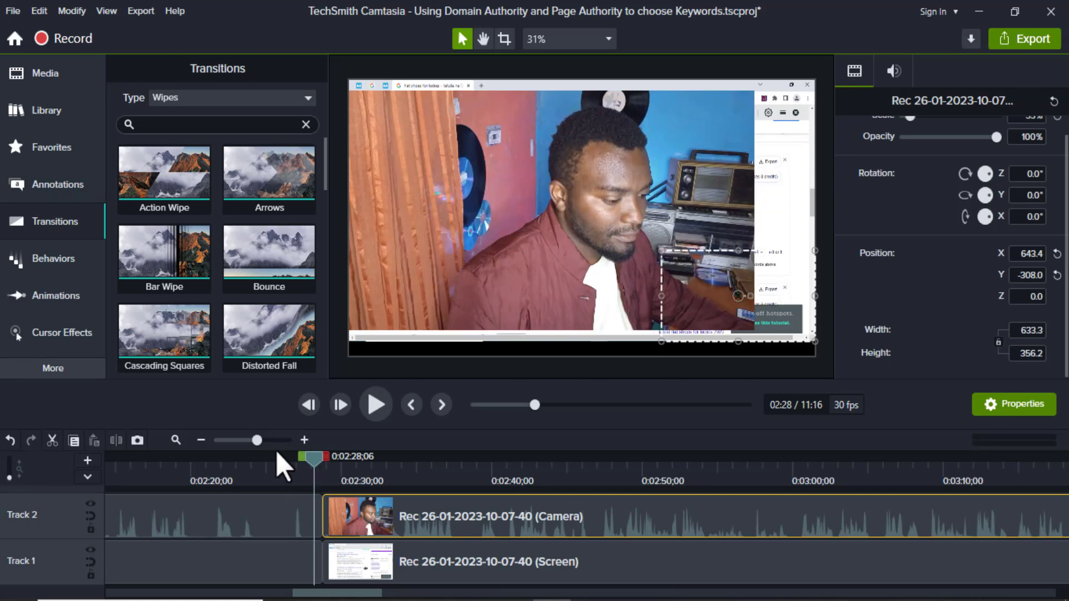
- Ripple delete the short range across the split, from 0:02:28;12 to 0:02:29;04, on both tracks
left_click(261, 441)
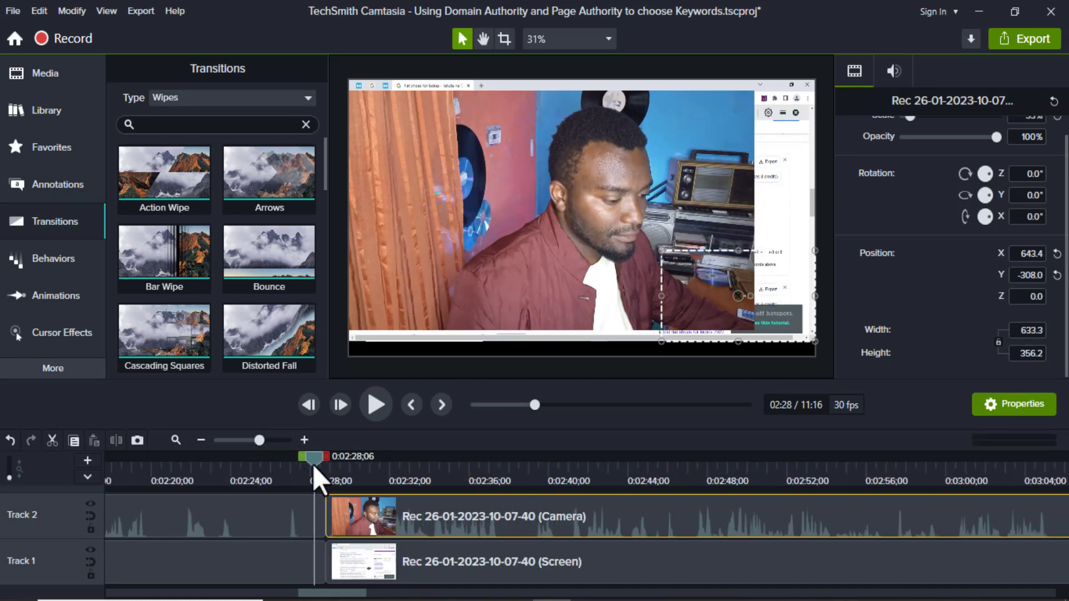
left_click_drag(313, 465, 344, 466)
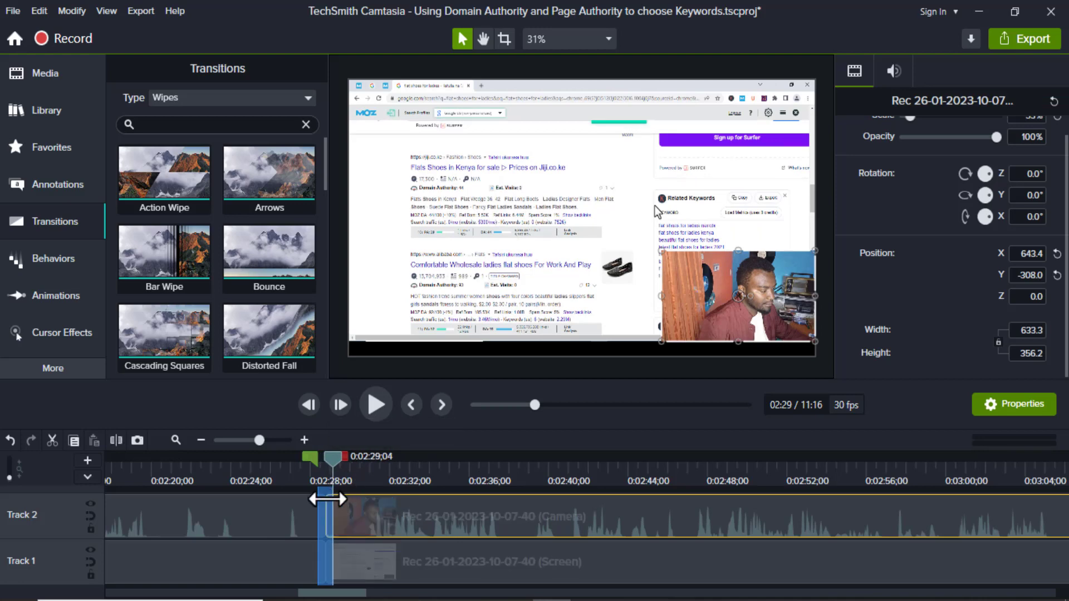
right_click(328, 499)
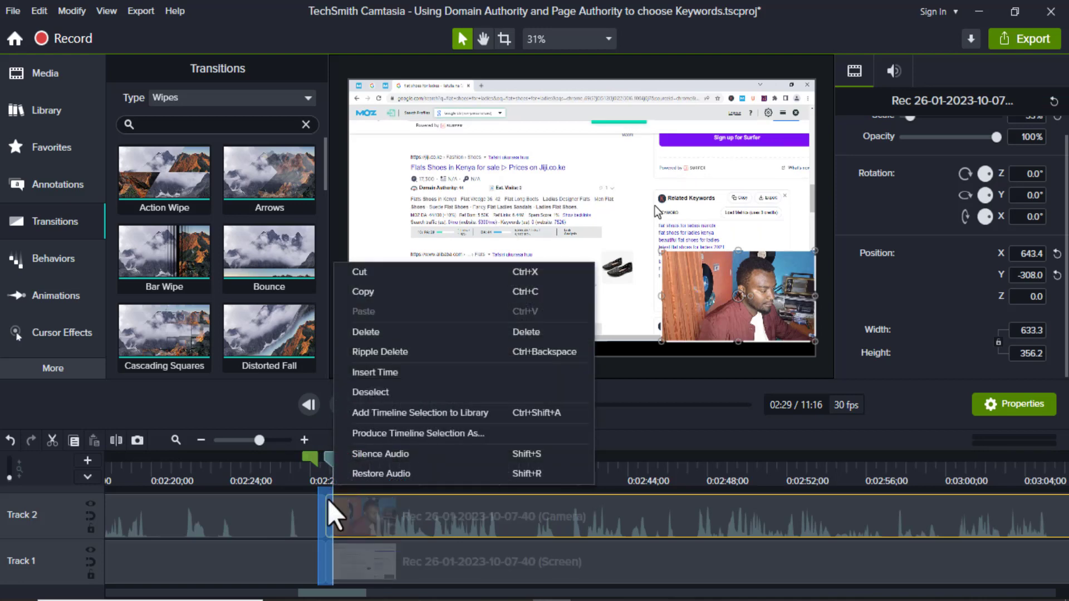
left_click(382, 355)
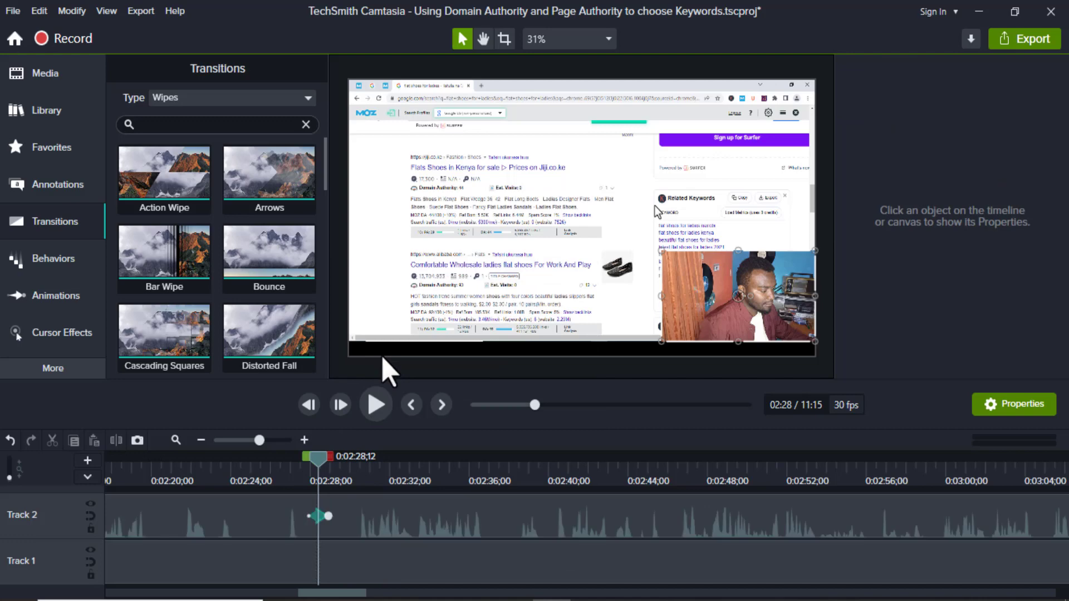
- Play back the camera clip's animated shrink around 0:02:28 twice
left_click(315, 468)
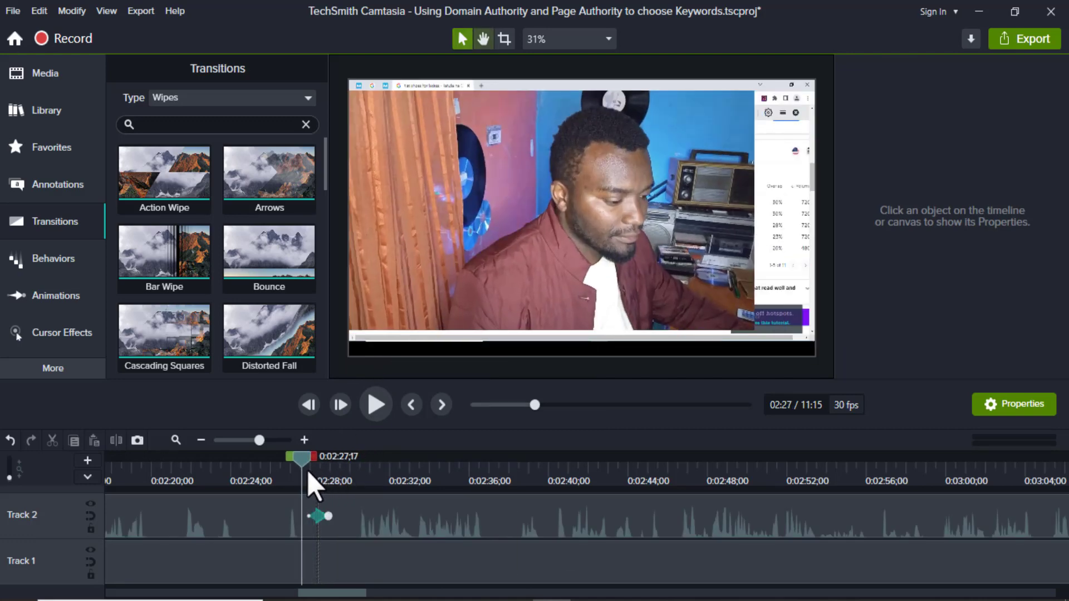
left_click(376, 412)
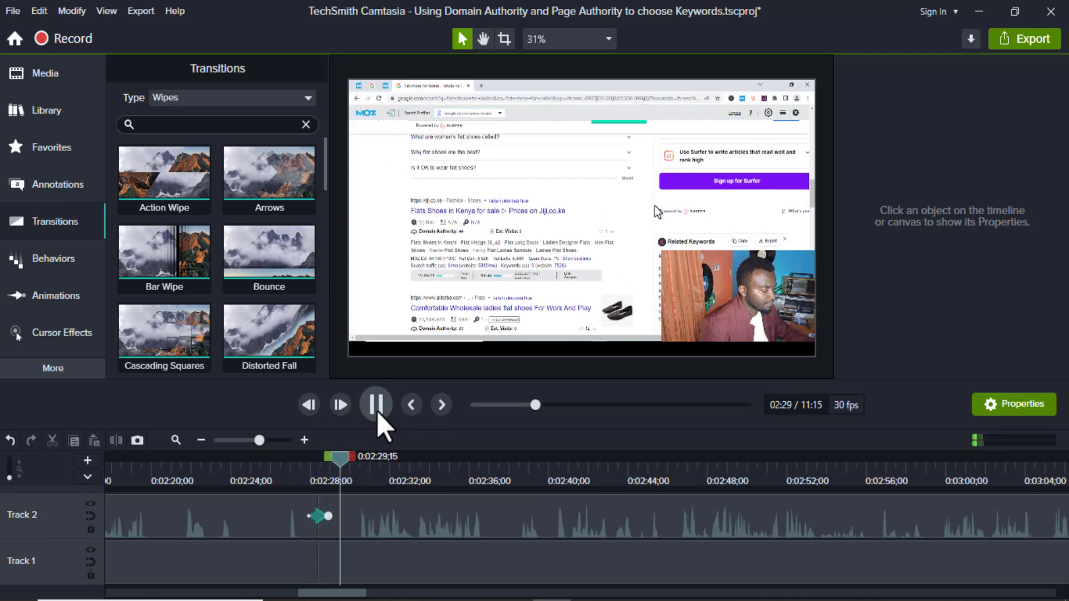
left_click(377, 411)
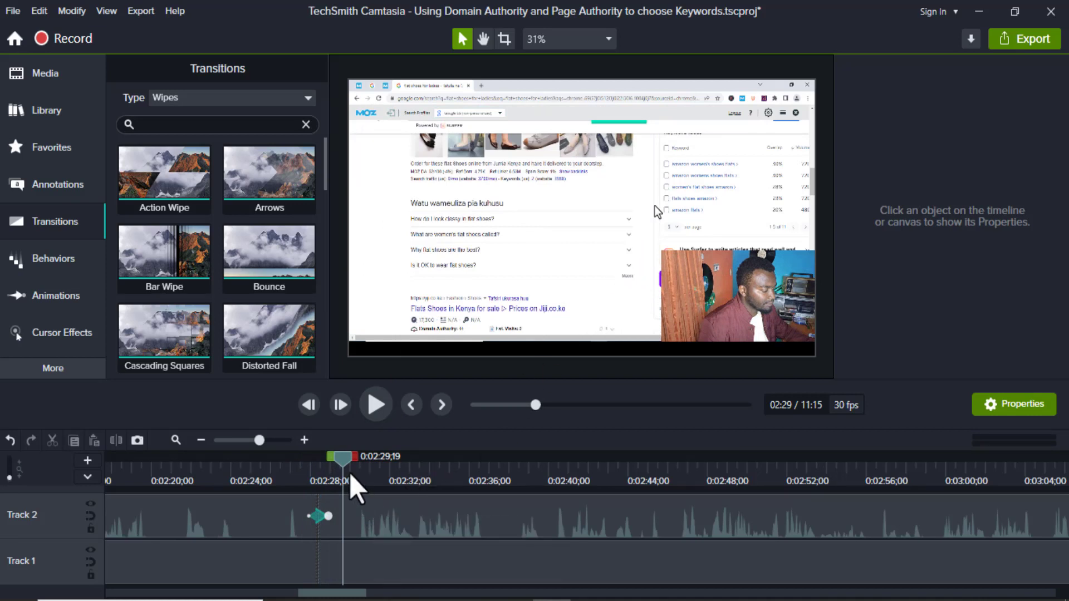
left_click_drag(347, 460, 309, 459)
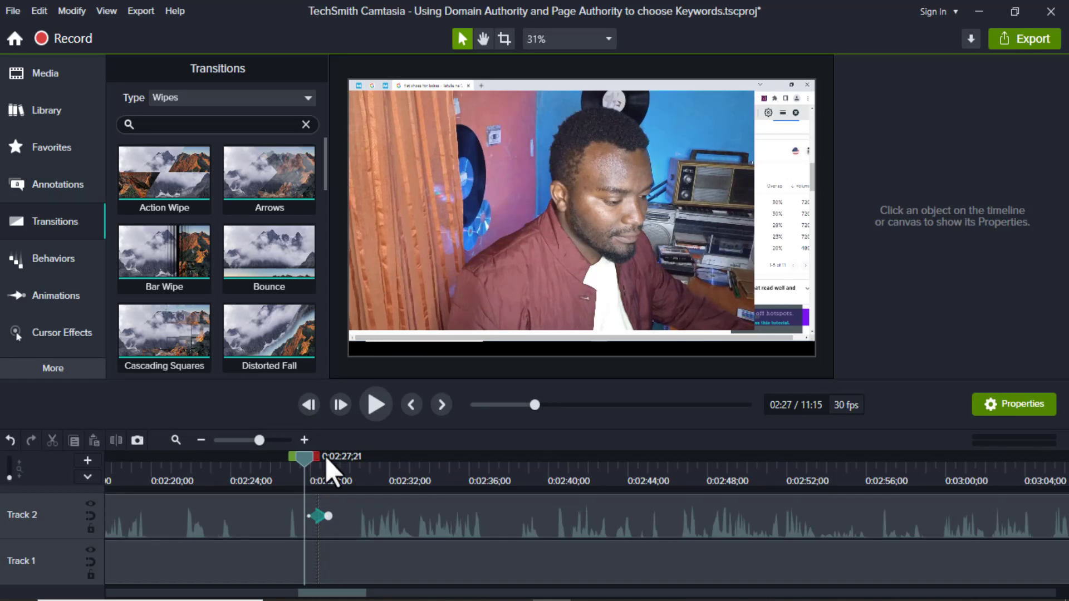
left_click(382, 406)
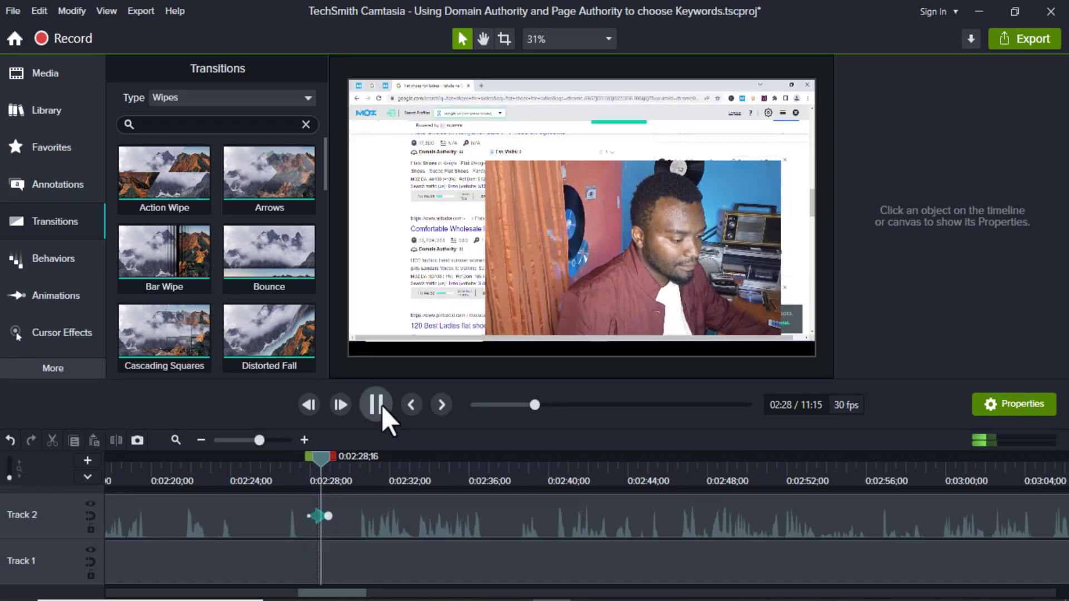
left_click(382, 406)
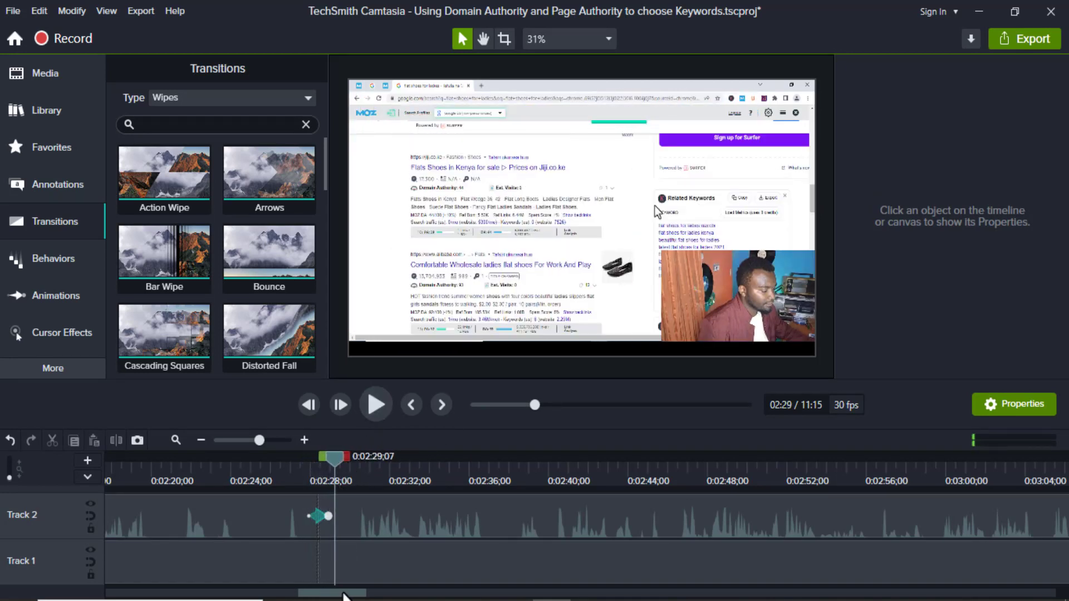
- Split the clips on all tracks at 0:03:20;24
left_click_drag(354, 594, 421, 575)
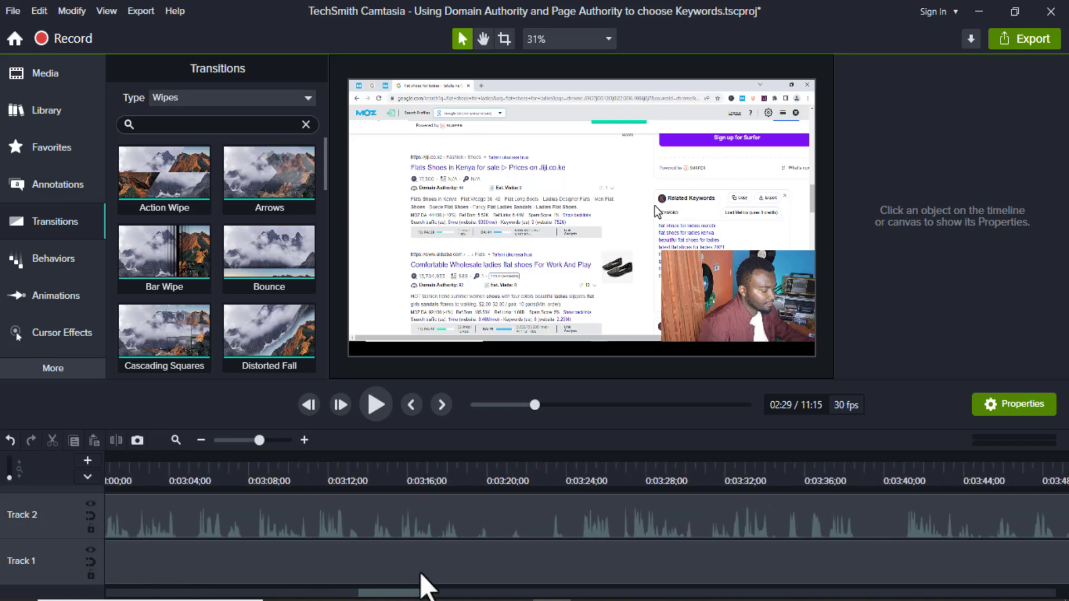
left_click(504, 479)
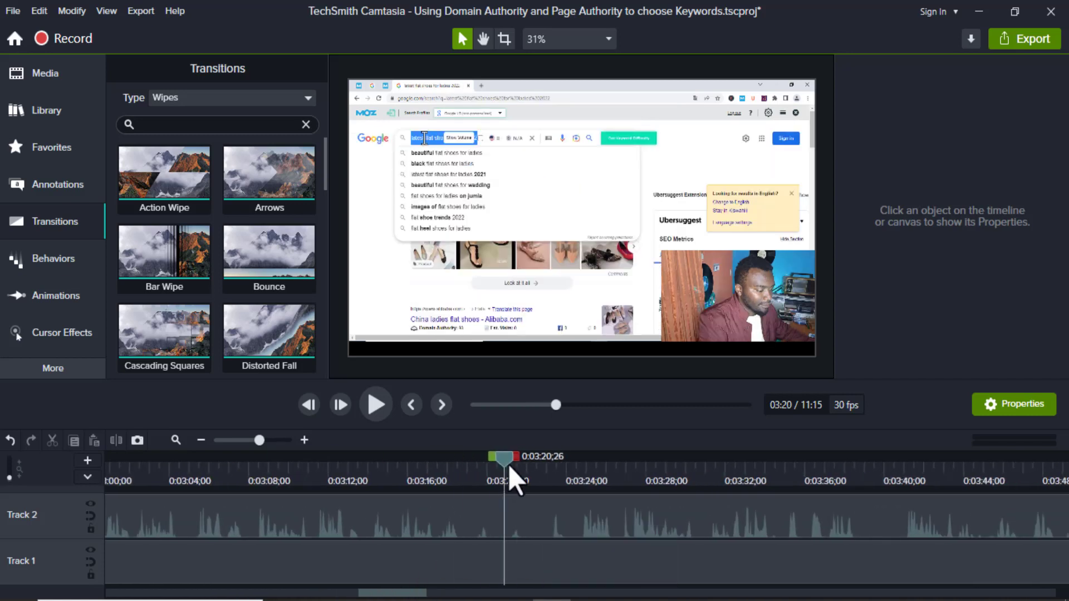
left_click_drag(505, 466, 501, 467)
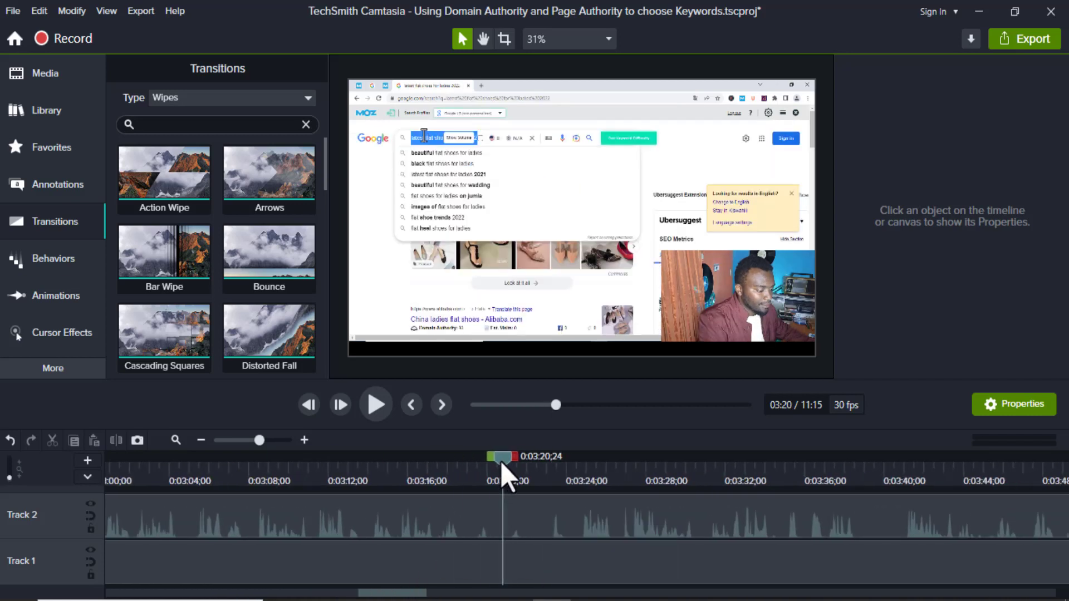
right_click(500, 462)
left_click(543, 354)
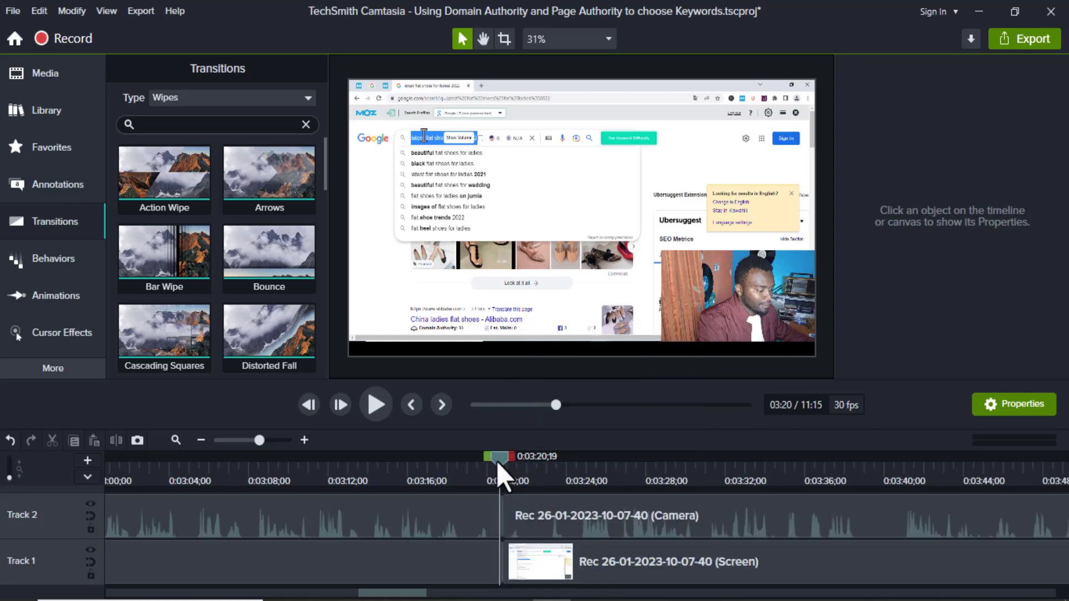
- Enlarge the camera clip after the 0:03:20 split to about 1,559.1 × 877.0 and place it at X 93.4, Y -47.6
left_click_drag(496, 462, 482, 462)
left_click(455, 534)
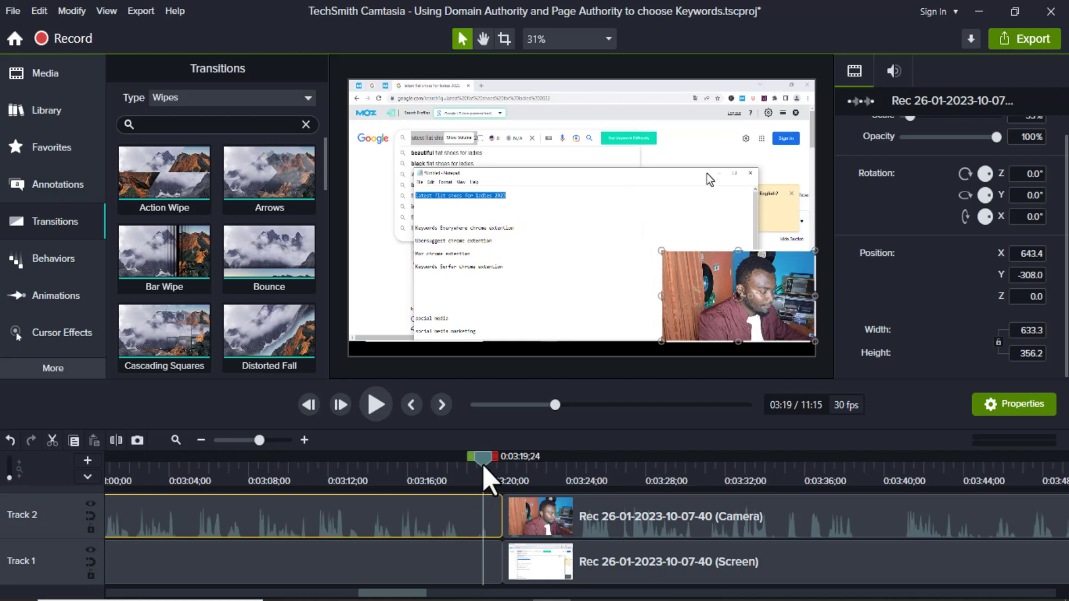
left_click(535, 480)
left_click(550, 508)
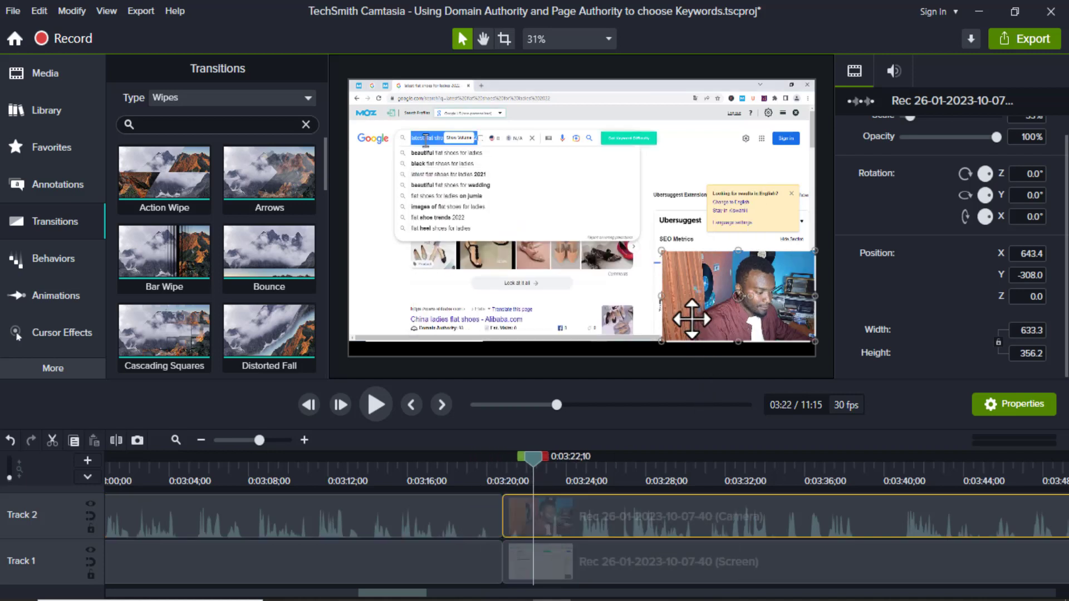
left_click_drag(660, 250, 434, 179)
left_click_drag(578, 237, 557, 236)
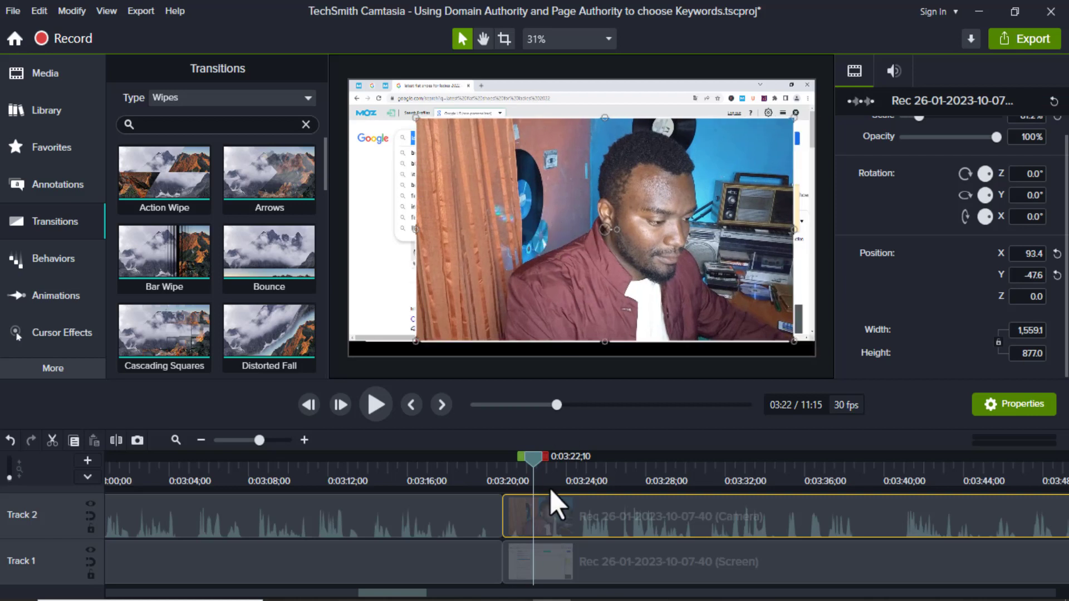
- Ripple delete the short range across the 0:03:20;24 split, from 0:03:20;11 to 0:03:21;03, on both tracks
mouse_move(529, 462)
left_mouse_down()
mouse_move(490, 469)
mouse_move(513, 460)
mouse_move(523, 465)
mouse_move(515, 480)
left_mouse_up()
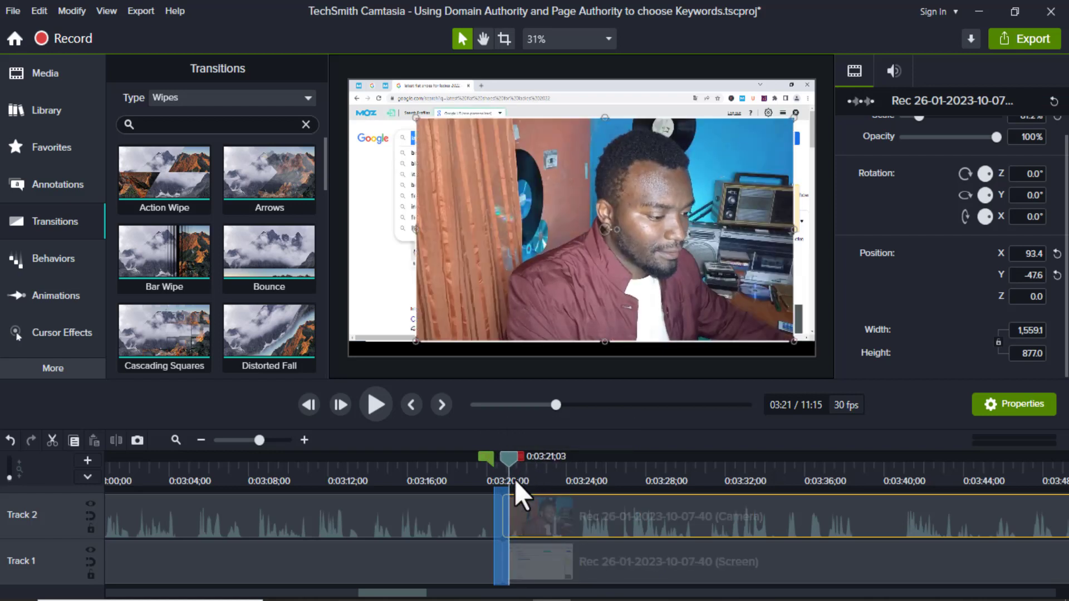
right_click(506, 494)
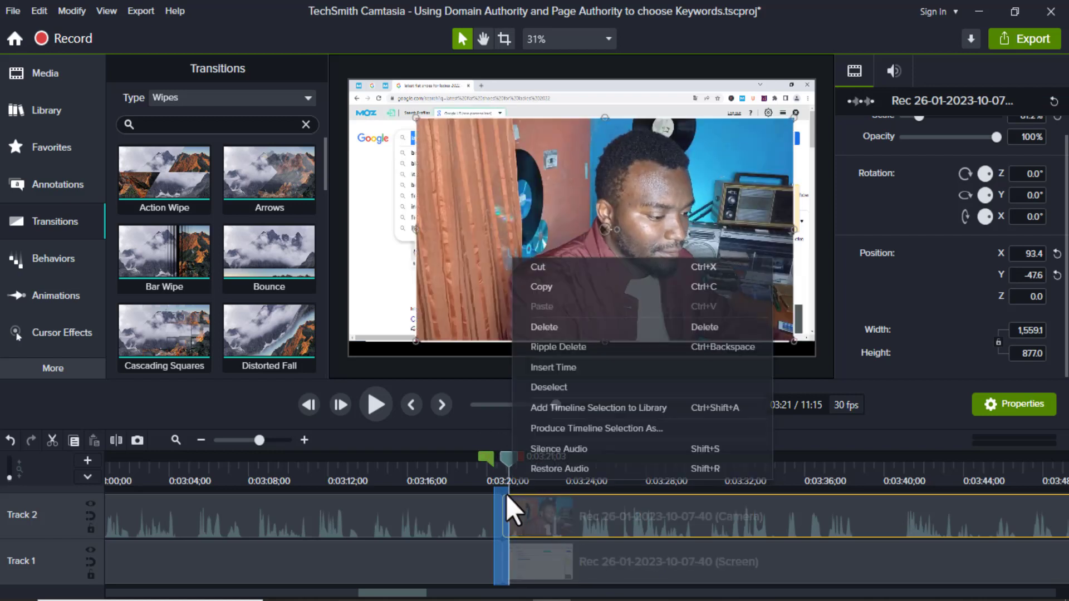
left_click(560, 350)
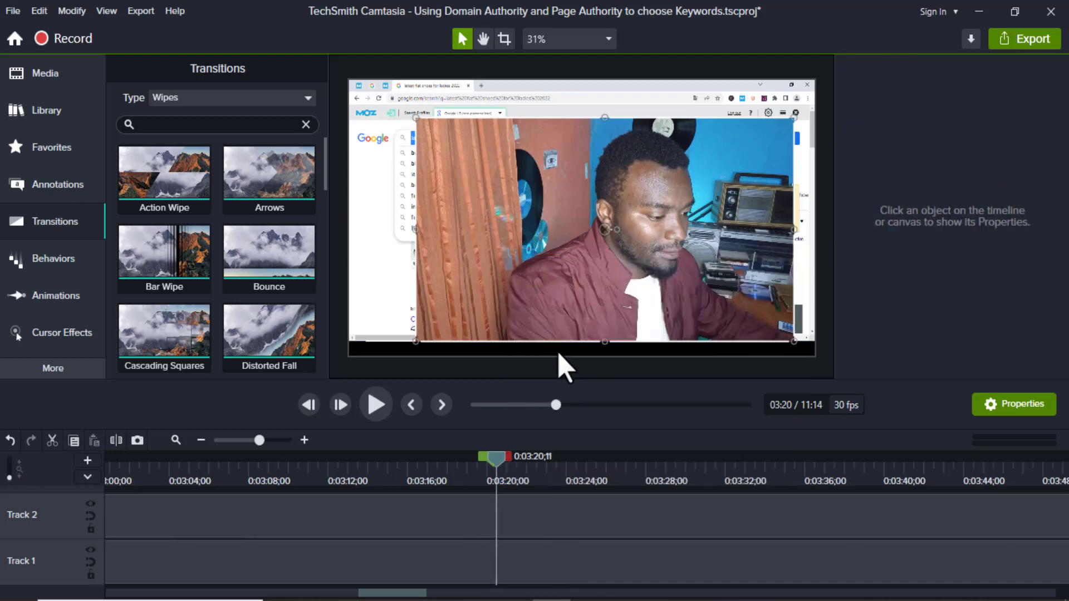
- Play back the camera clip's animated enlargement around 0:03:20
left_click_drag(495, 469, 473, 463)
key("space")
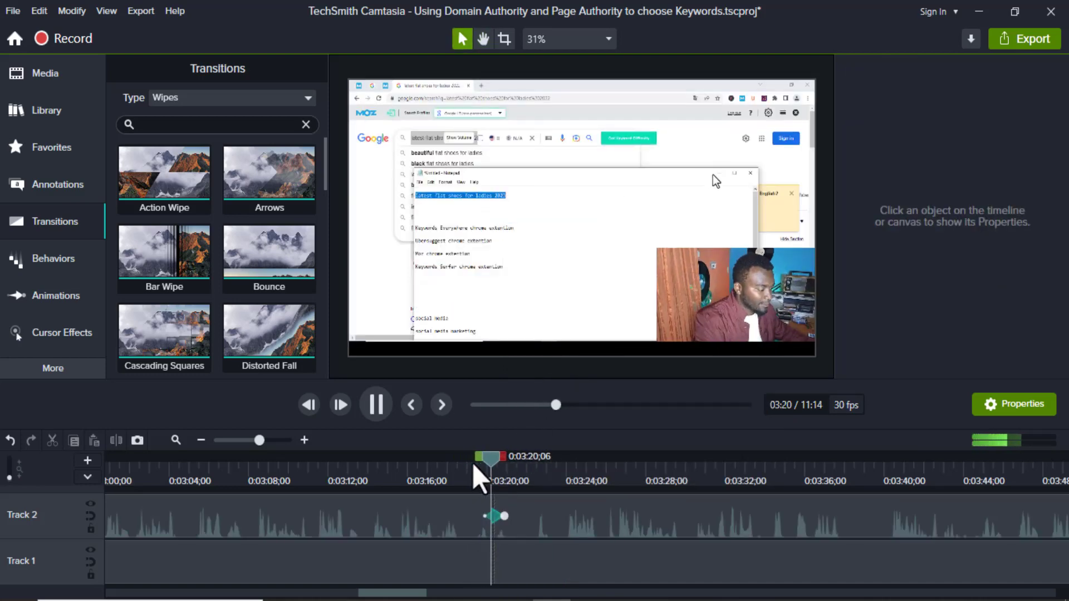
key("space")
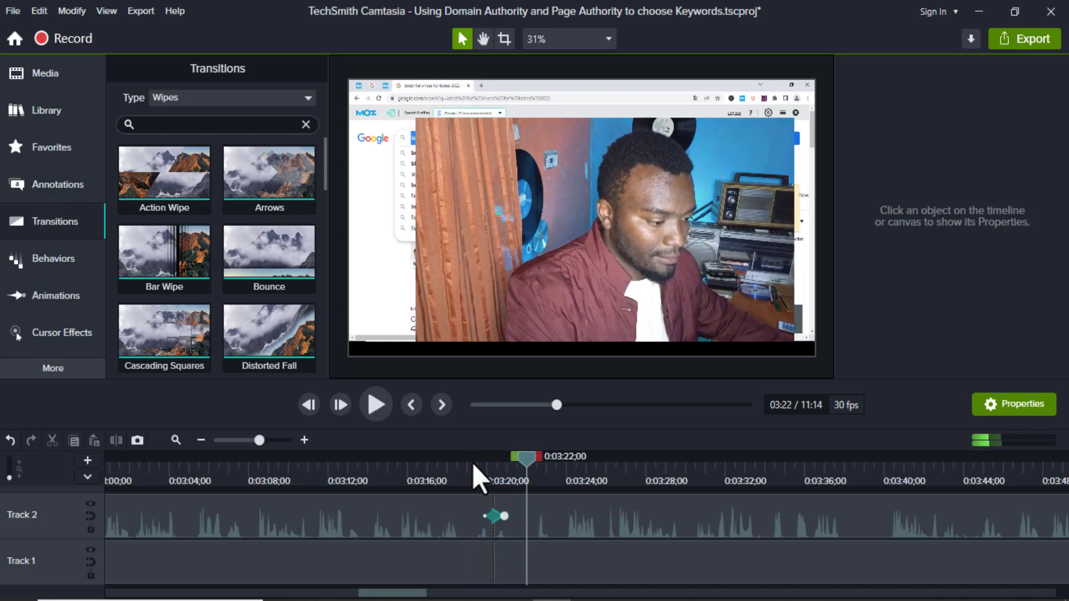
key("space")
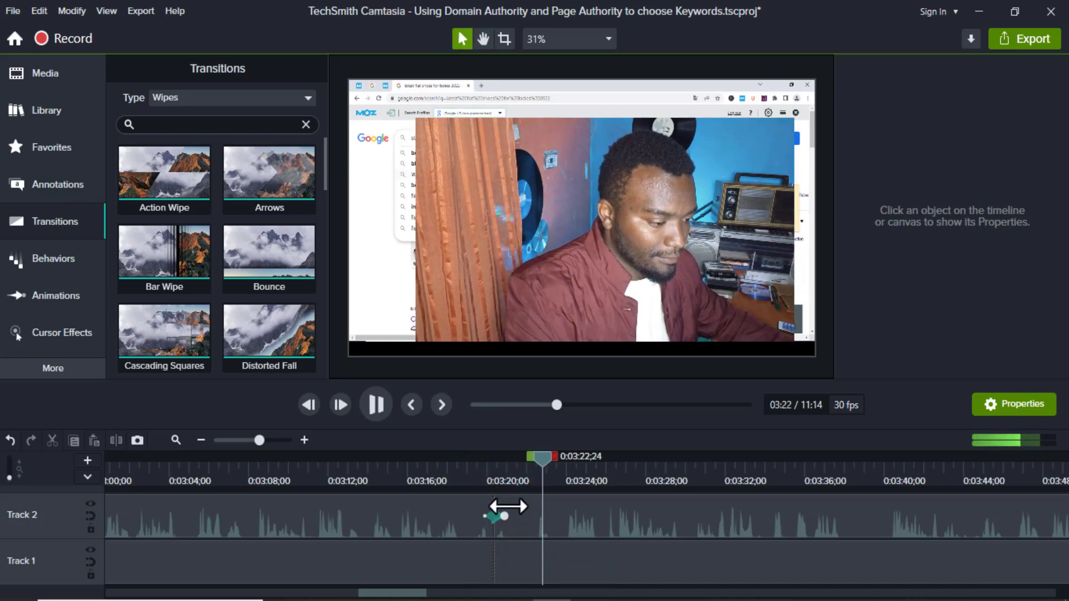
key("space")
- Lengthen the camera clip's enlargement animation so it ends at 0:03:22;16, playing it back to check the speed
left_click_drag(504, 517, 531, 518)
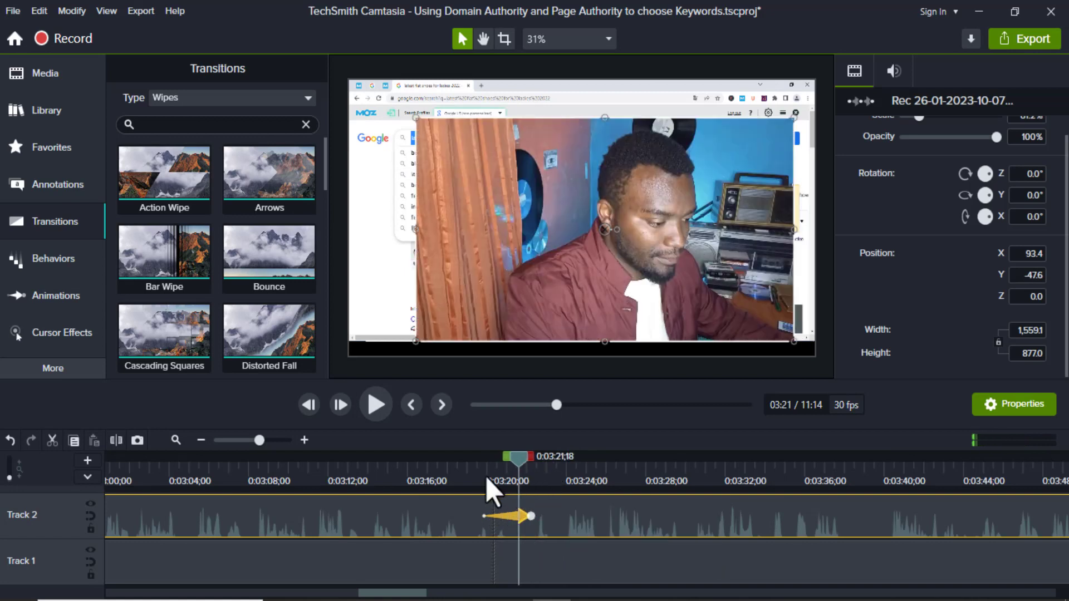
left_click(463, 480)
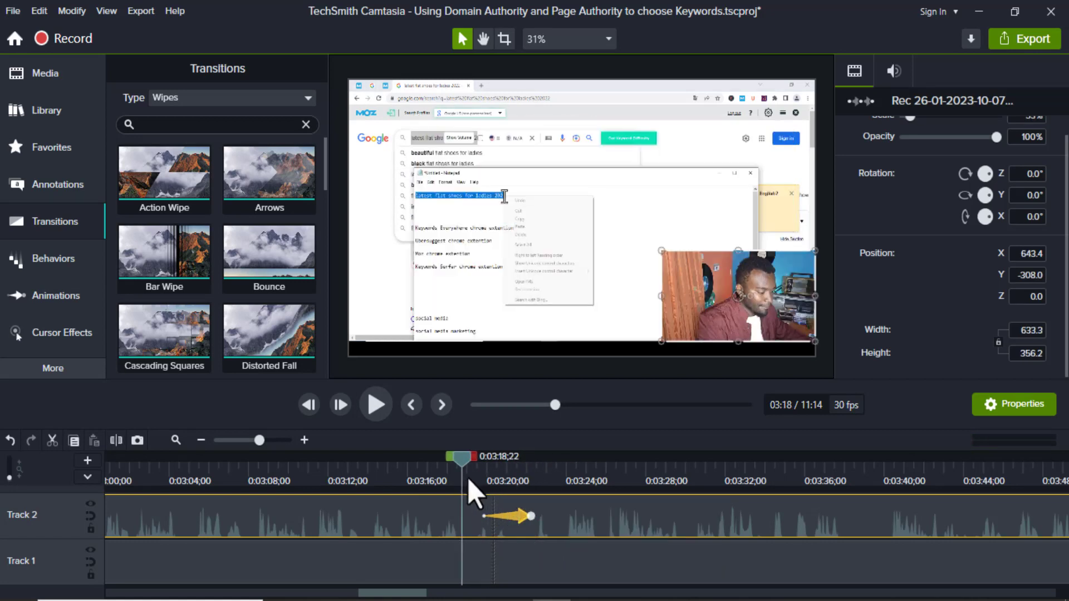
left_click_drag(465, 461, 479, 466)
key("space")
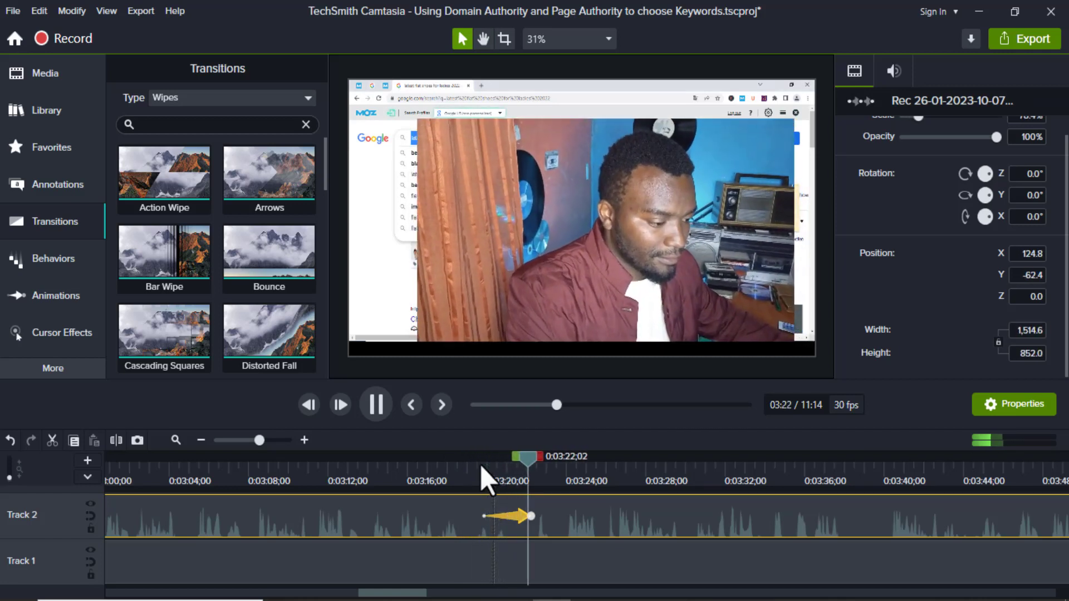
key("space")
mouse_move(529, 515)
left_mouse_down()
mouse_move(498, 515)
mouse_move(538, 515)
left_mouse_up()
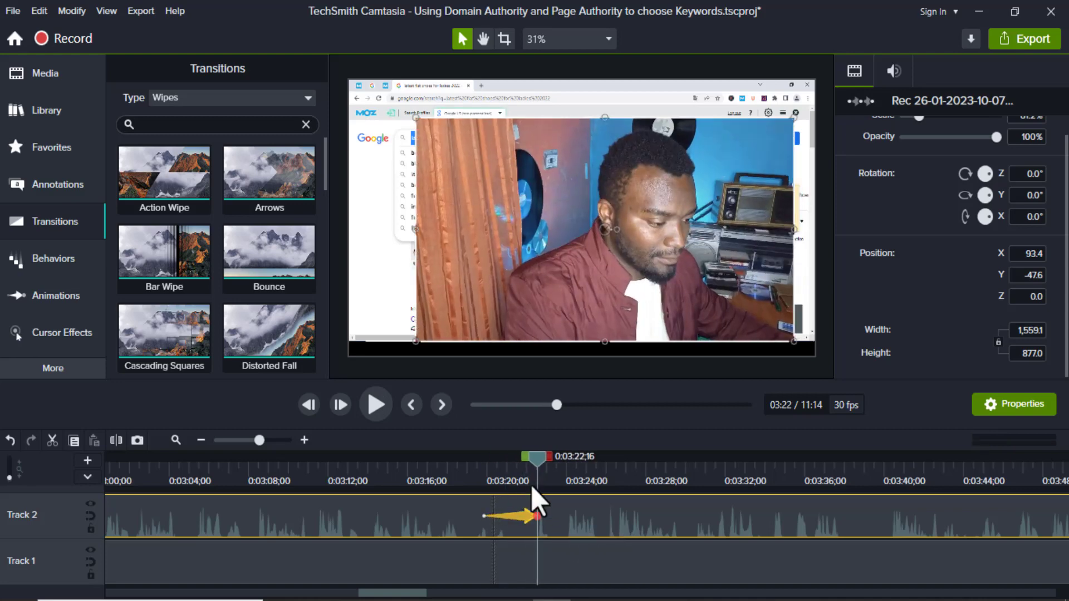
left_click(466, 474)
key("space")
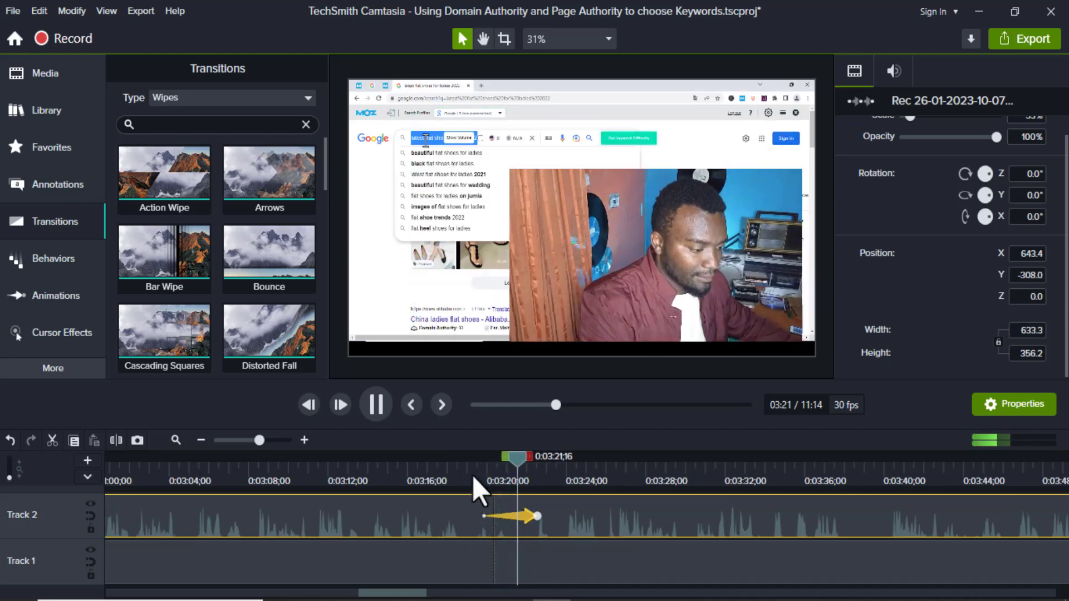
key("space")
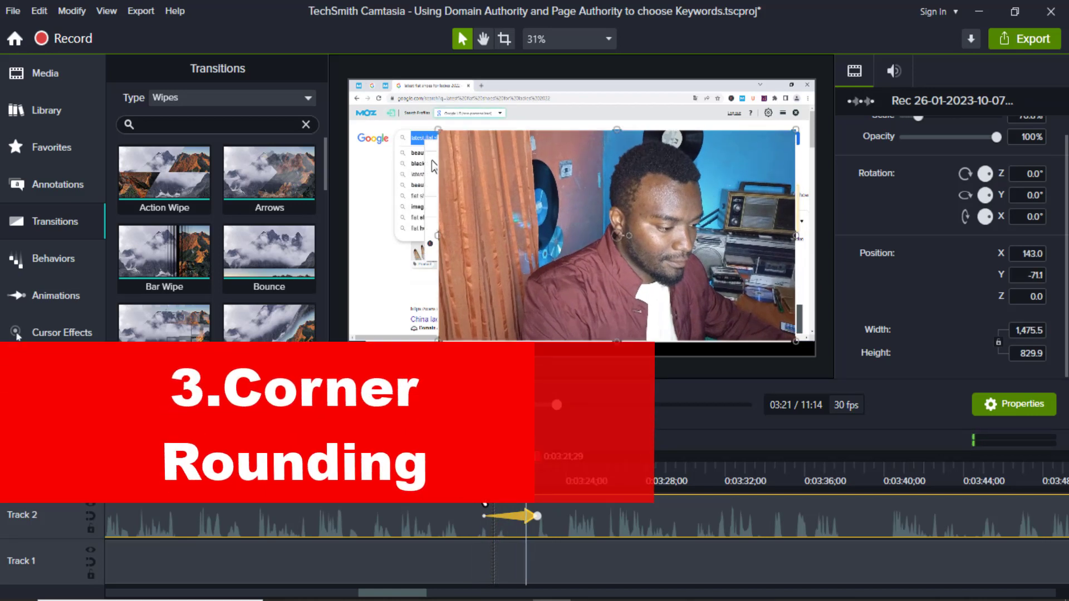
- Add the Corner Rounding visual effect to the camera clip and set its radius to 512
left_click(573, 512)
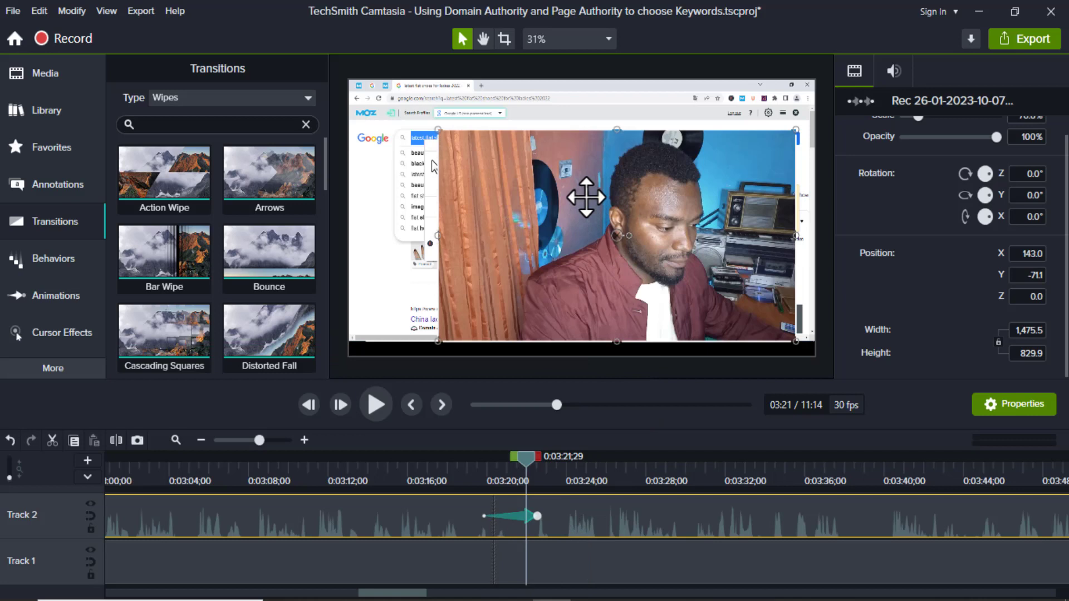
left_click(78, 16)
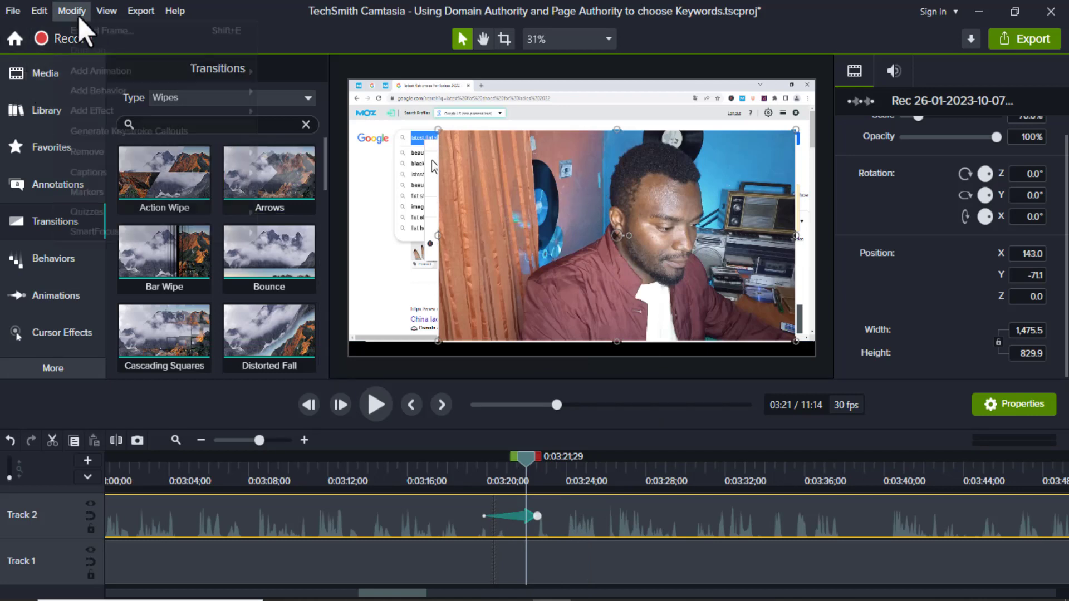
mouse_move(82, 114)
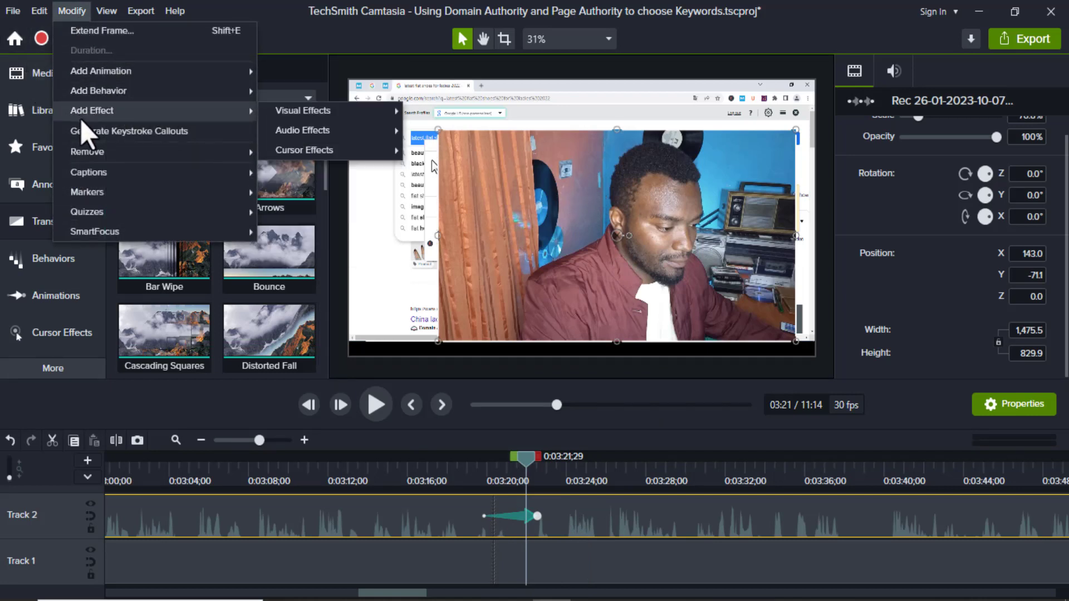
mouse_move(291, 116)
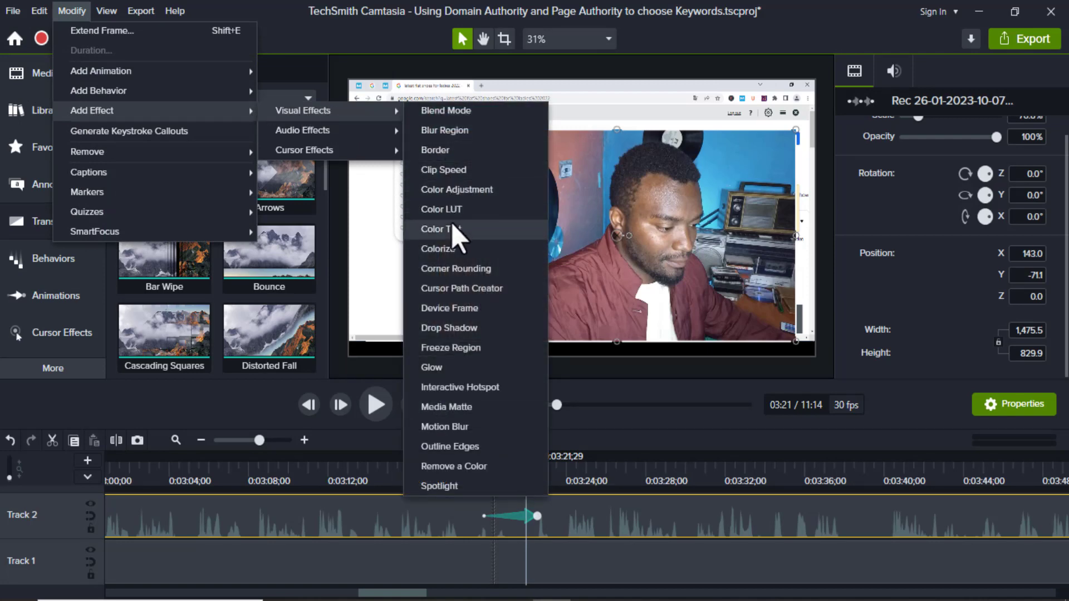
left_click(452, 270)
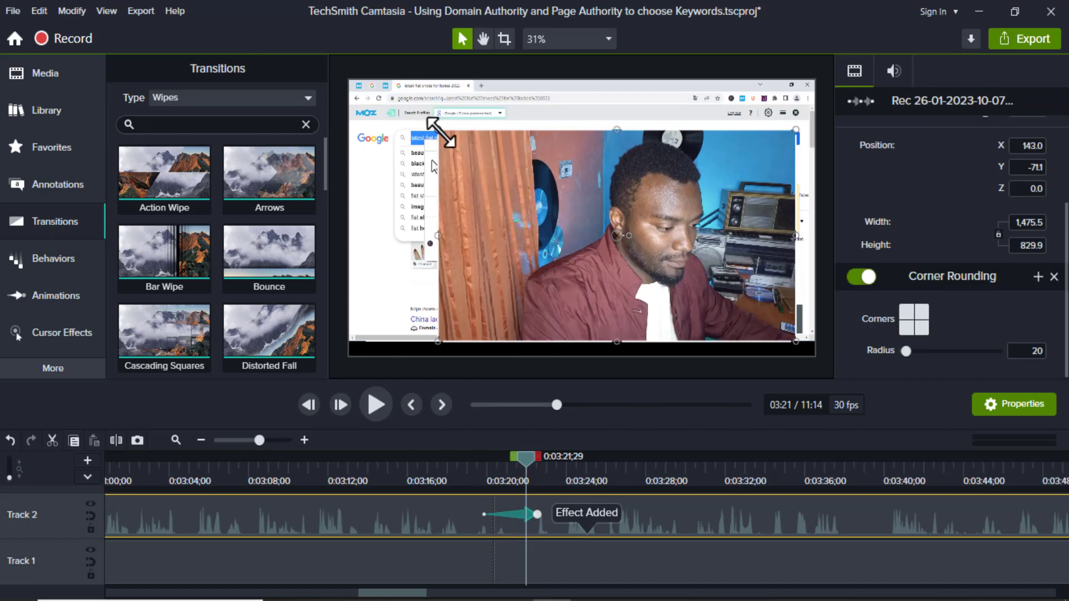
left_click_drag(907, 350, 951, 352)
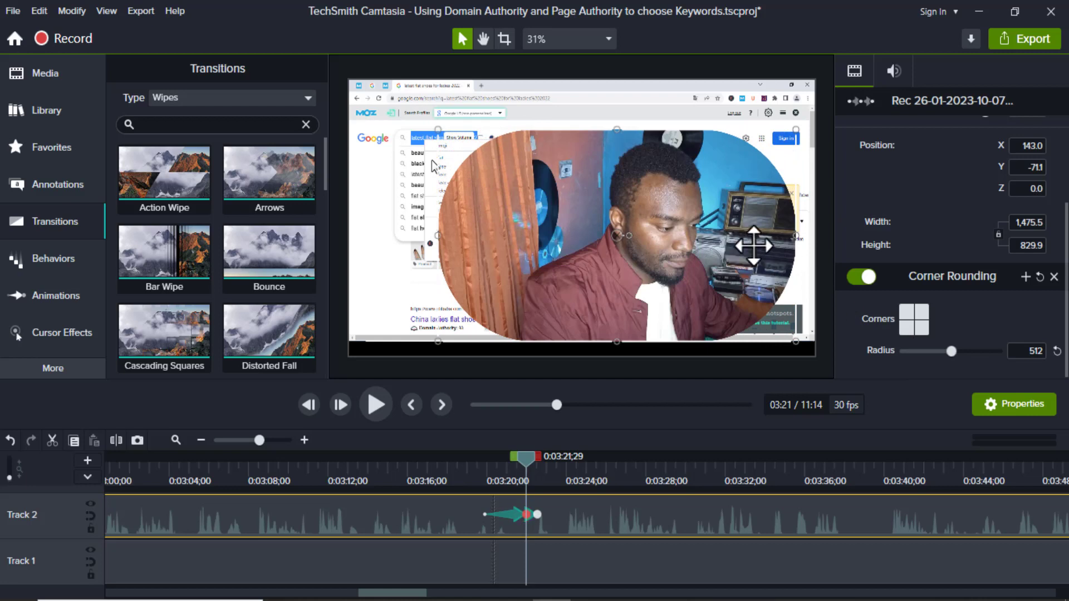
- Turn off rounding for the camera clip's two bottom corners and move the clip to X -222.3, Y -71.1
left_click(905, 330)
mouse_move(513, 232)
left_mouse_down()
mouse_move(515, 208)
mouse_move(523, 223)
left_mouse_up()
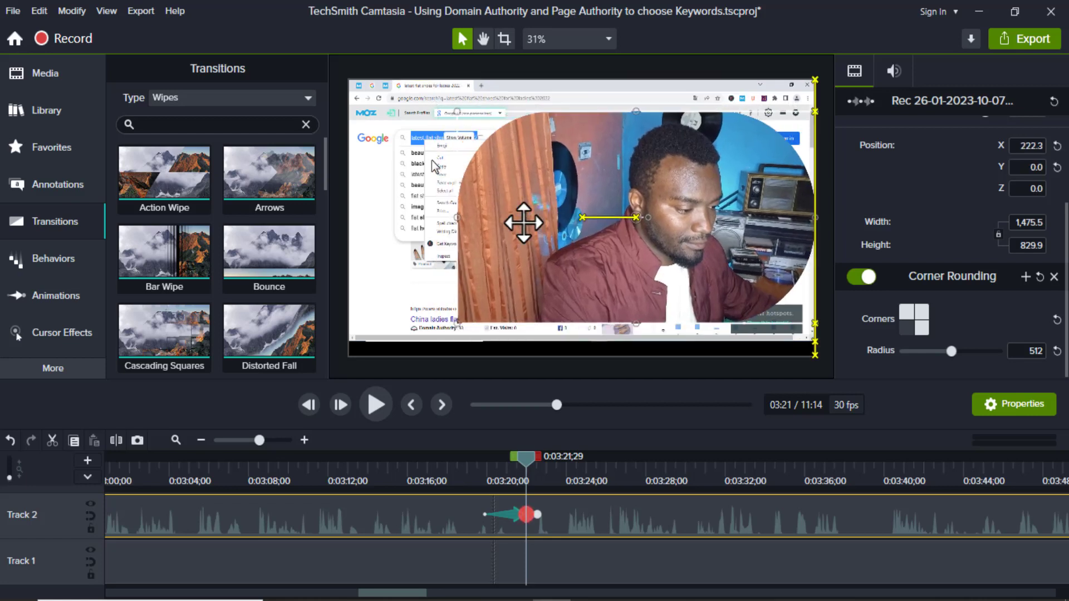
left_click(921, 328)
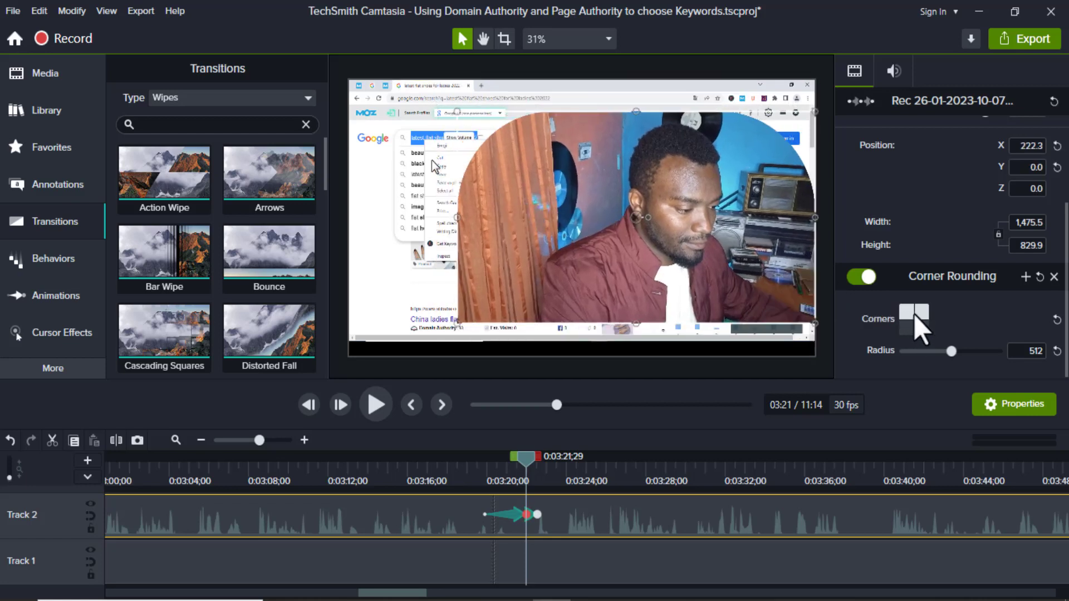
left_click_drag(690, 212, 582, 229)
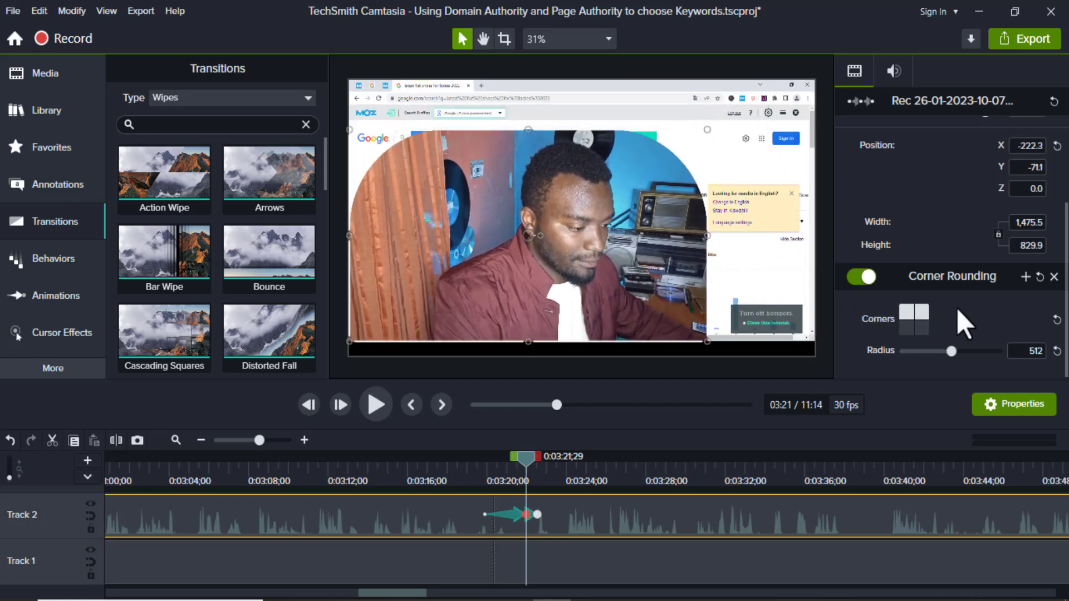
- Round every corner of the camera clip except the bottom-right one and slightly increase the rounding radius
left_click(911, 312)
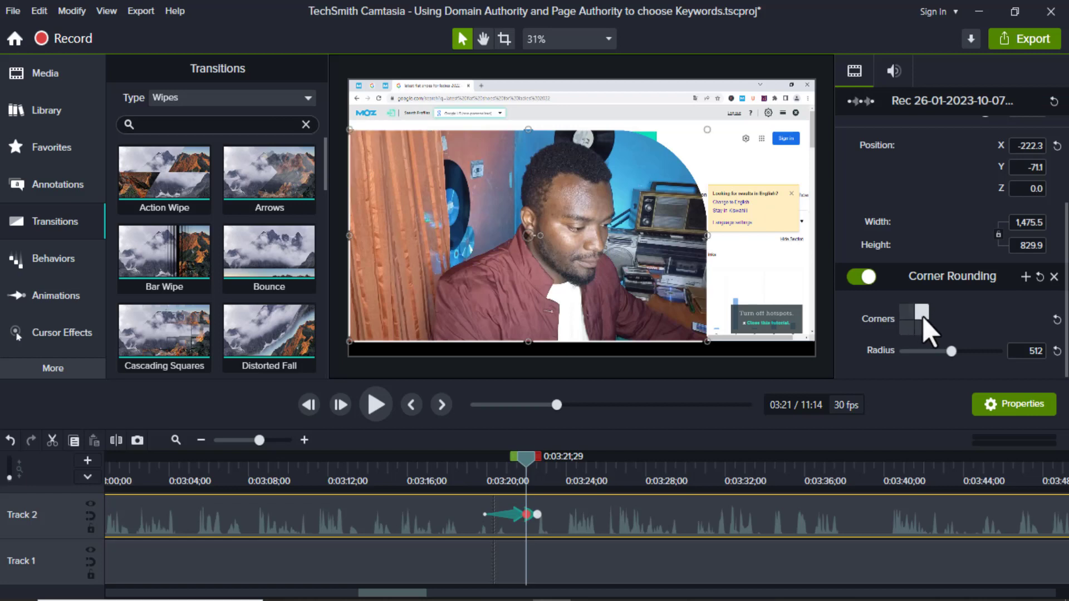
left_click(922, 316)
left_click(909, 315)
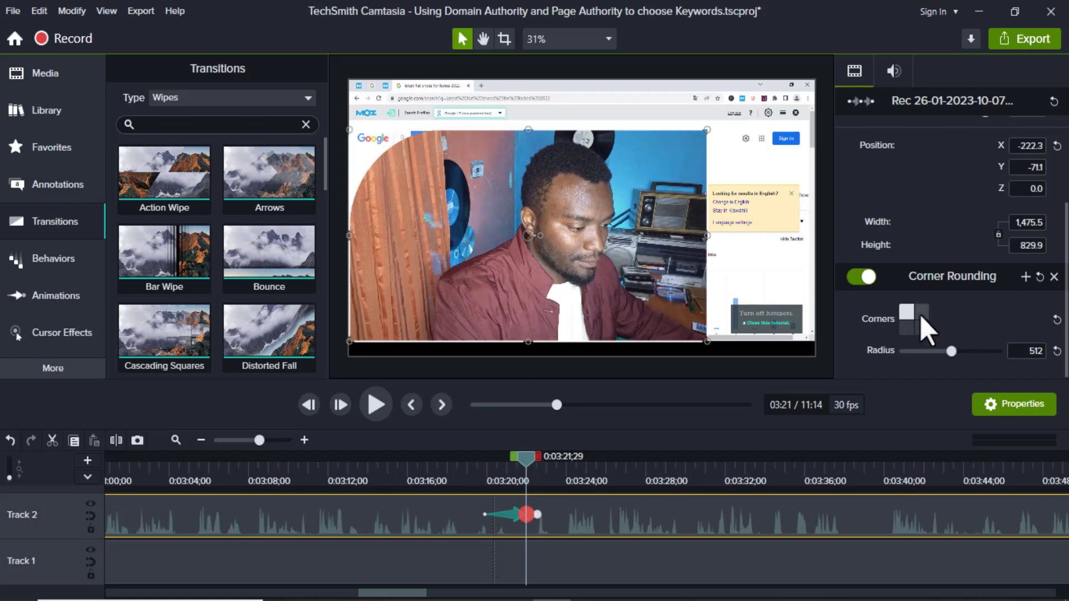
left_click(920, 315)
left_click(907, 328)
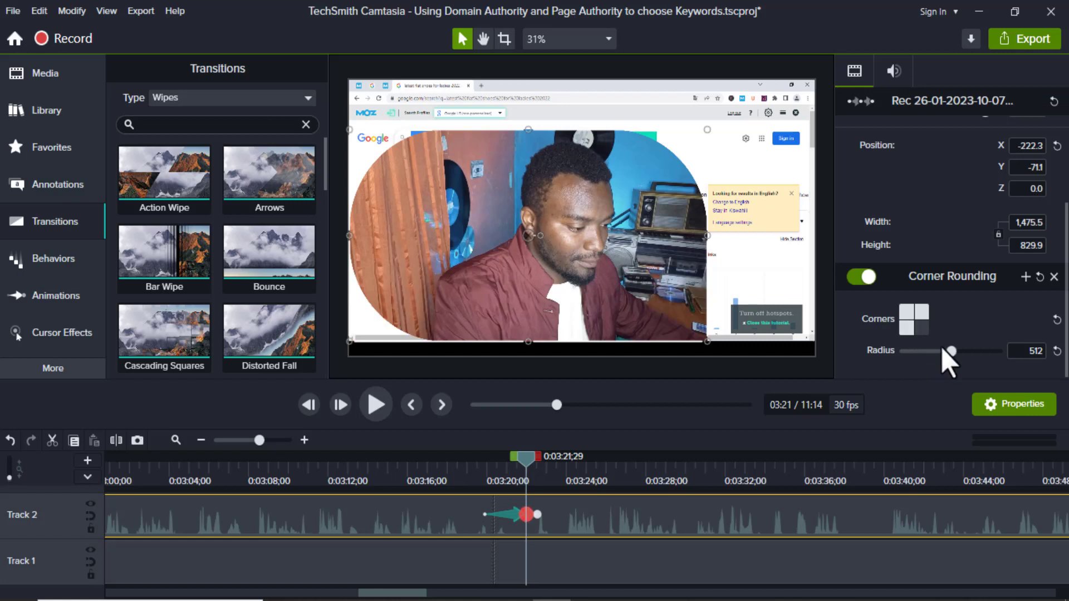
mouse_move(949, 351)
left_mouse_down()
mouse_move(927, 354)
mouse_move(981, 356)
mouse_move(960, 353)
left_mouse_up()
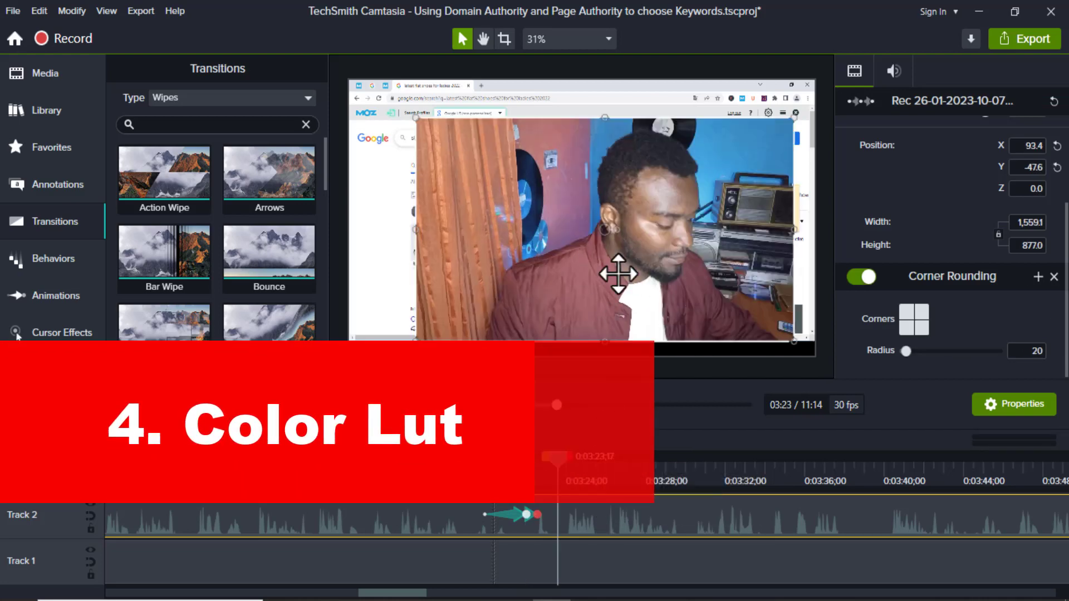
- Add the Color LUT visual effect to the camera clip and play the result from 0:03:23;17
left_click(64, 9)
mouse_move(106, 122)
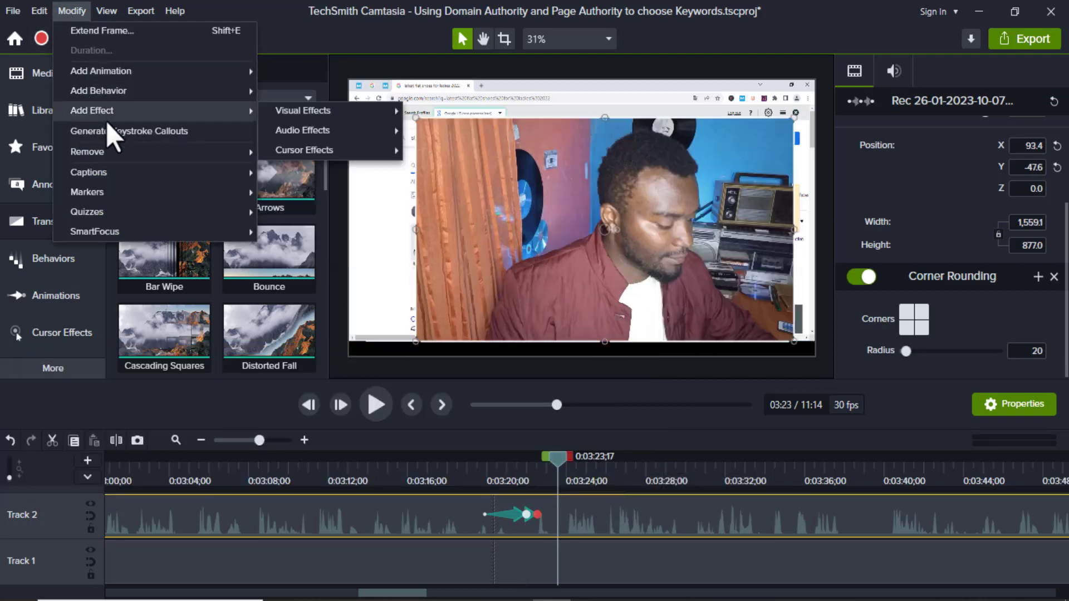
mouse_move(319, 116)
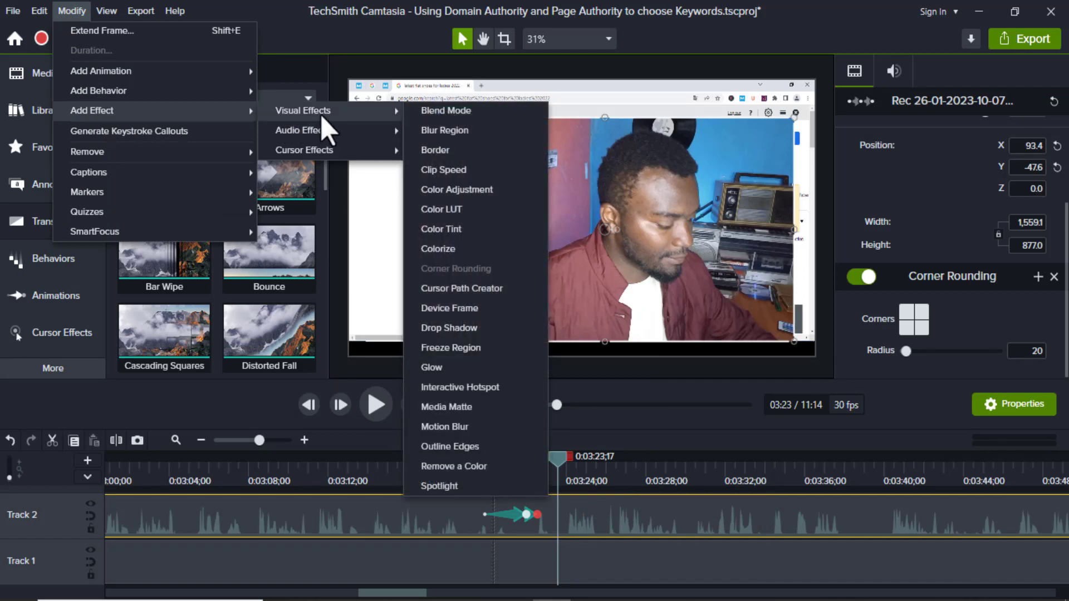
left_click(456, 215)
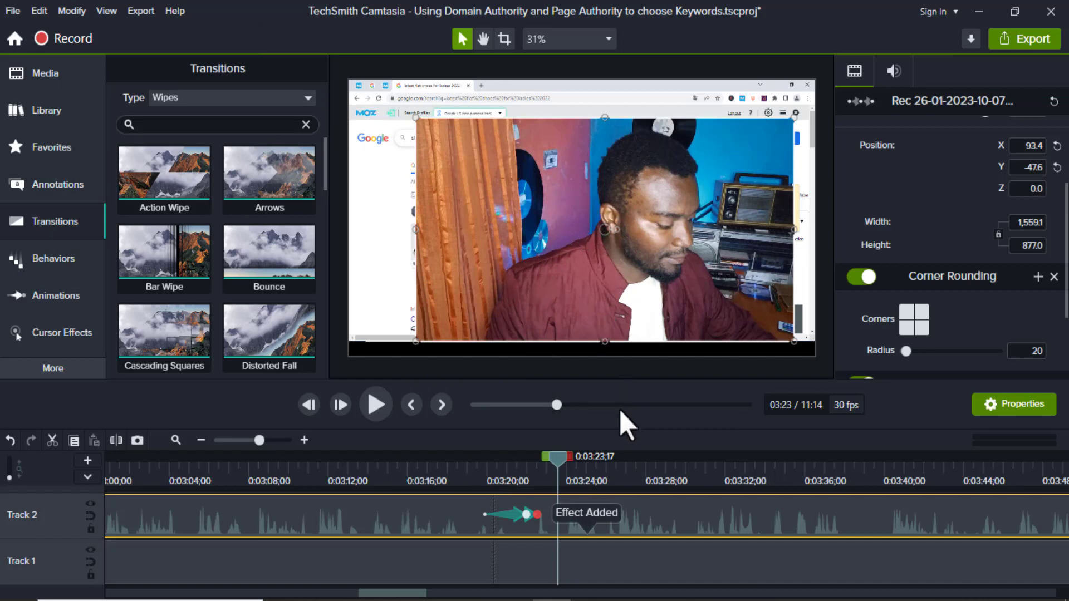
key("space")
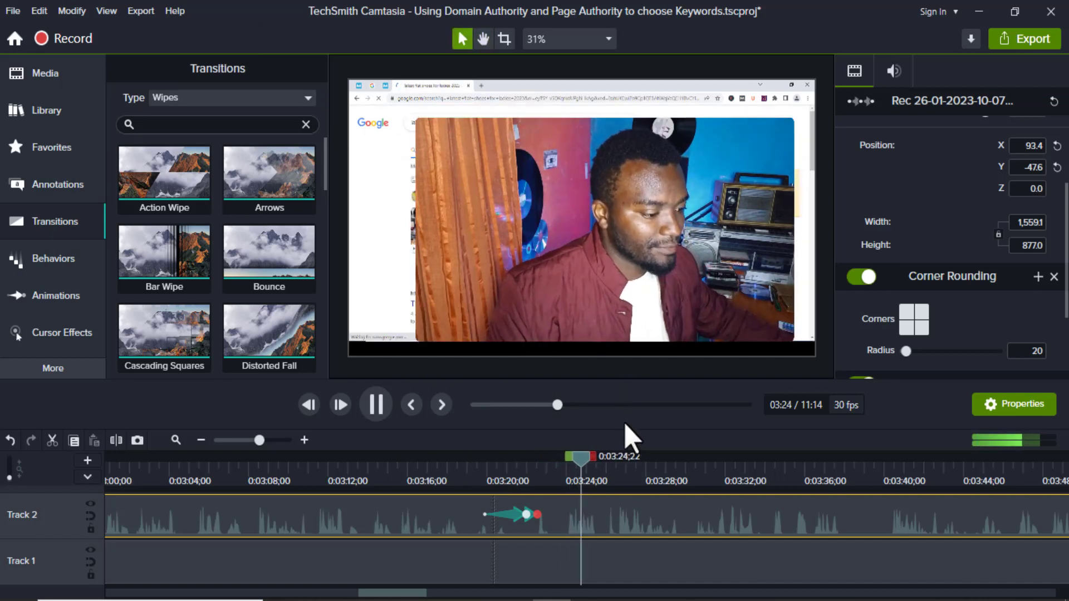